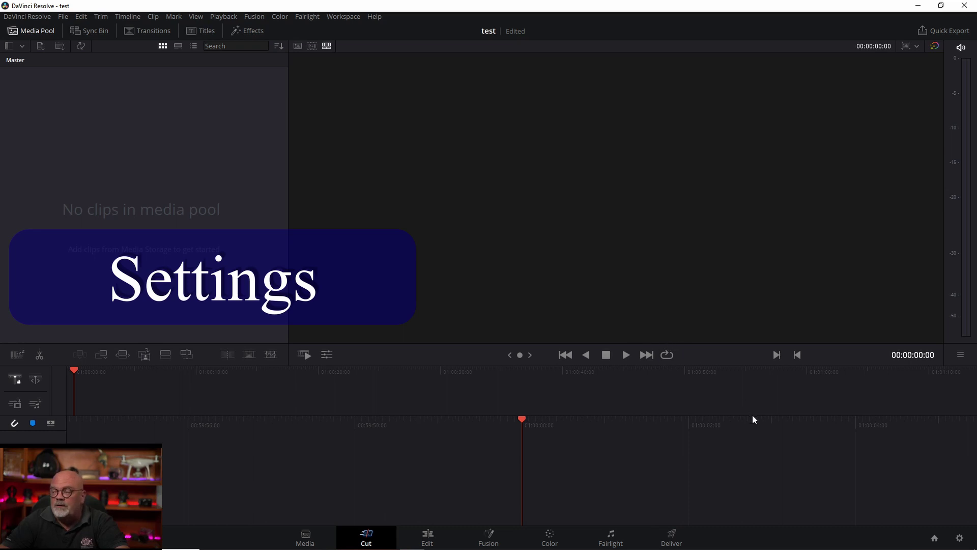
- In the project settings, set both the timeline frame rate and the playback frame rate to 25 frames per second
{"action": "left_click", "coordinate": [959, 539]}
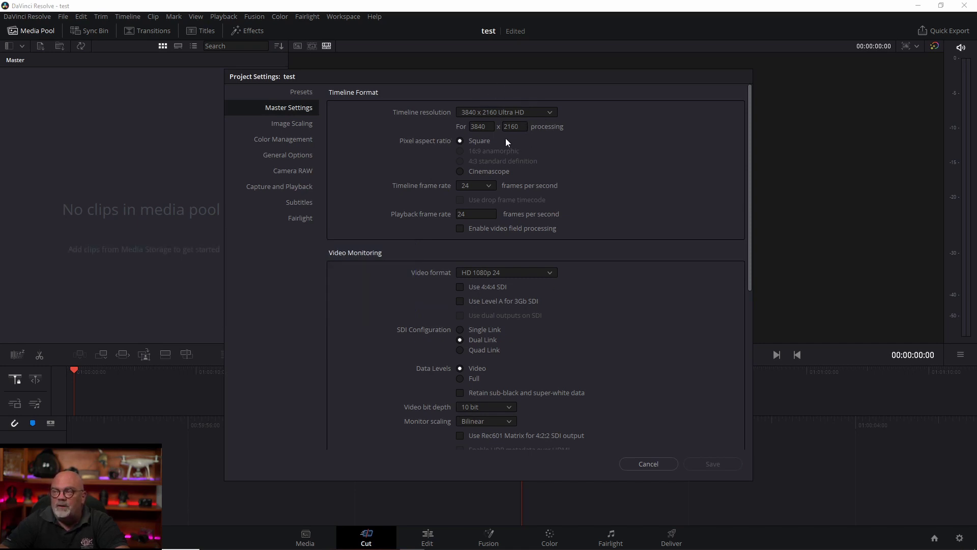
{"action": "left_click", "coordinate": [485, 186]}
{"action": "left_click", "coordinate": [465, 243]}
{"action": "left_click", "coordinate": [472, 215]}
{"action": "left_click", "coordinate": [467, 214]}
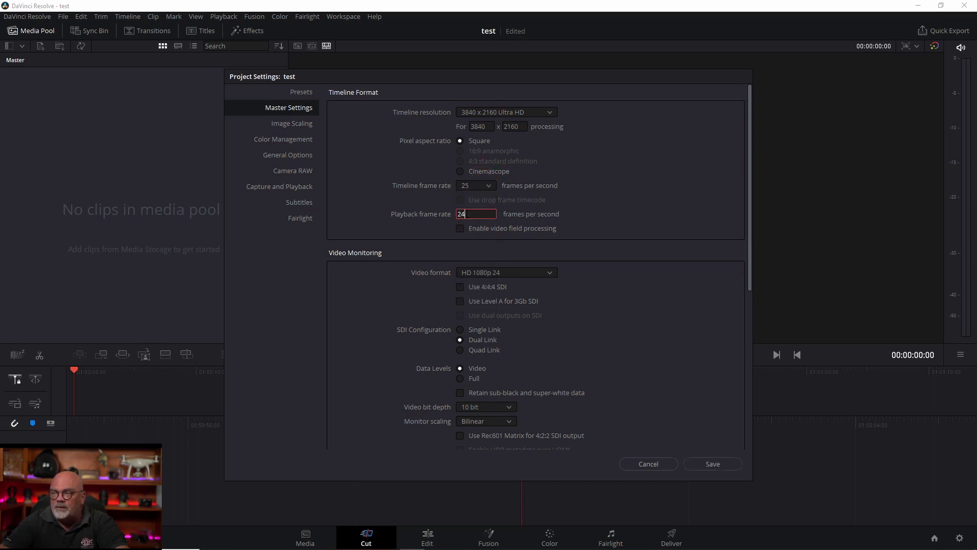
{"action": "key", "text": "BackSpace"}
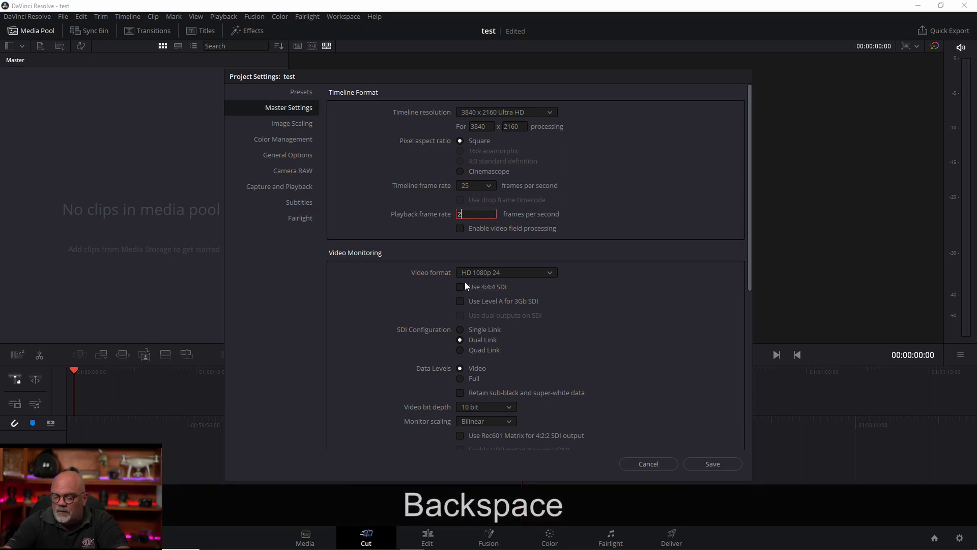
{"action": "type", "text": "5"}
{"action": "left_click", "coordinate": [358, 255]}
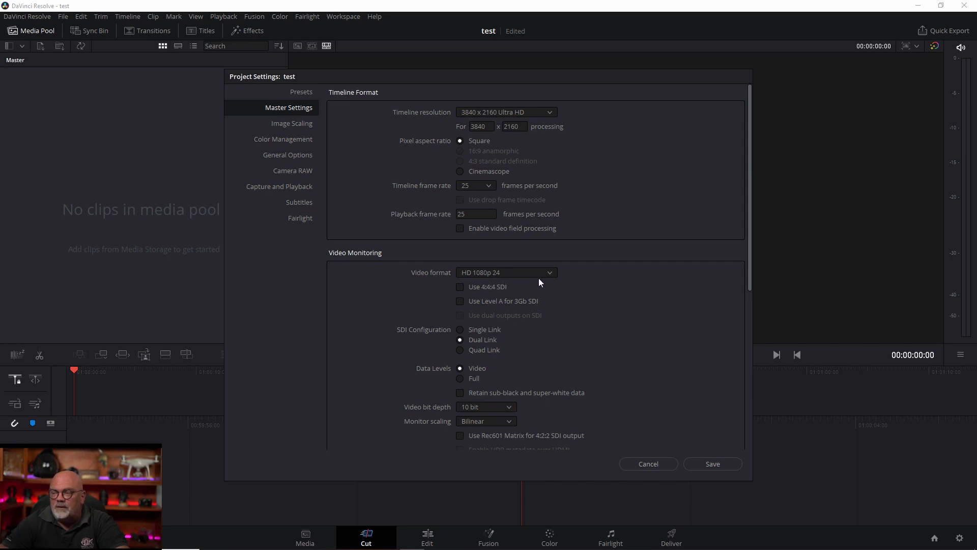
- Set the video monitoring format to HD 1080p 25 and the video bit depth to 8 bit, and save the project settings
{"action": "scroll", "coordinate": [538, 277], "scroll_direction": "down", "scroll_amount": 1}
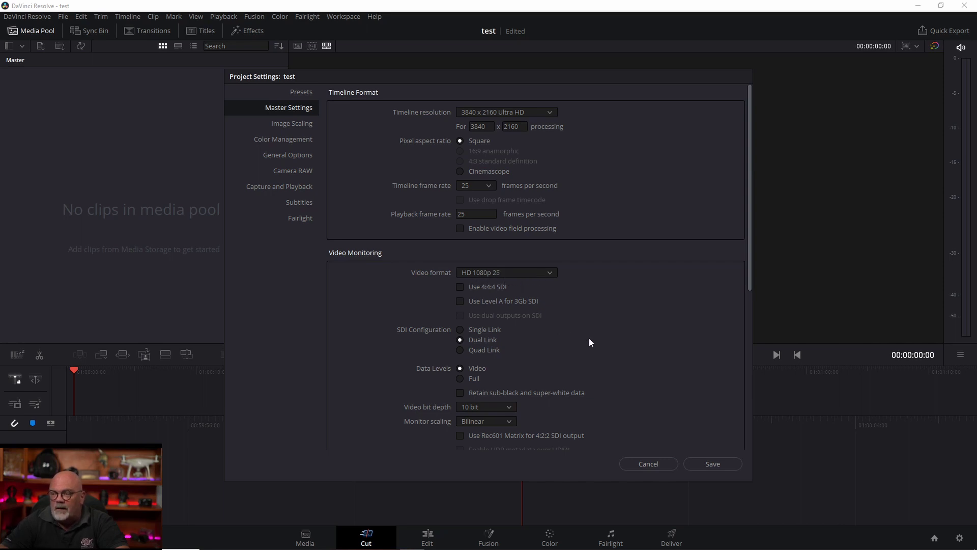
{"action": "left_click", "coordinate": [515, 406]}
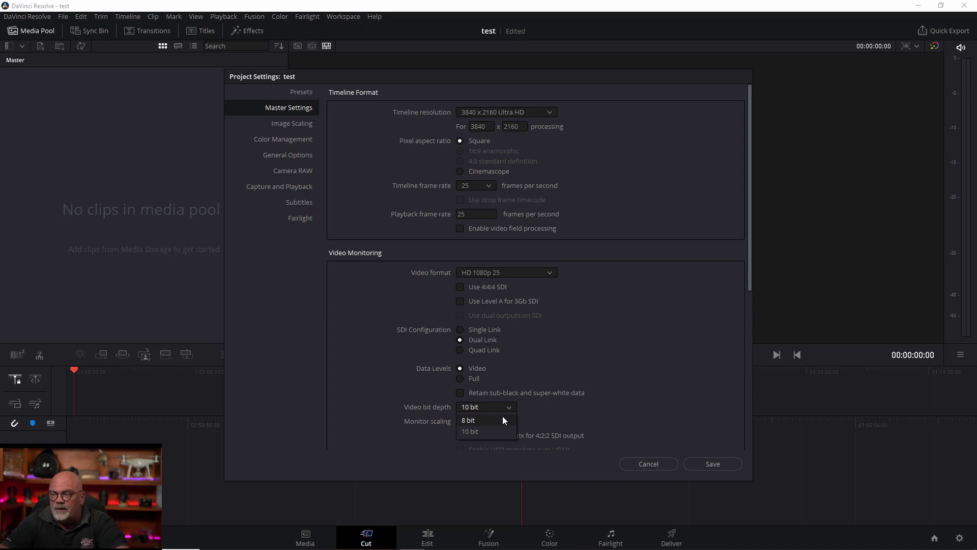
{"action": "left_click", "coordinate": [502, 417]}
{"action": "scroll", "coordinate": [617, 368], "scroll_direction": "down", "scroll_amount": 6}
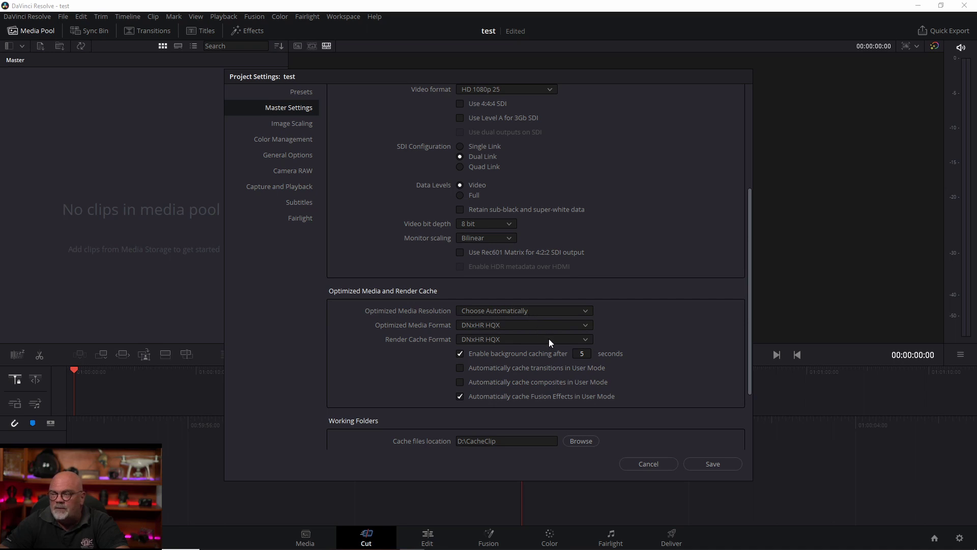
{"action": "scroll", "coordinate": [543, 391], "scroll_direction": "down", "scroll_amount": 1}
{"action": "scroll", "coordinate": [624, 401], "scroll_direction": "down", "scroll_amount": 2}
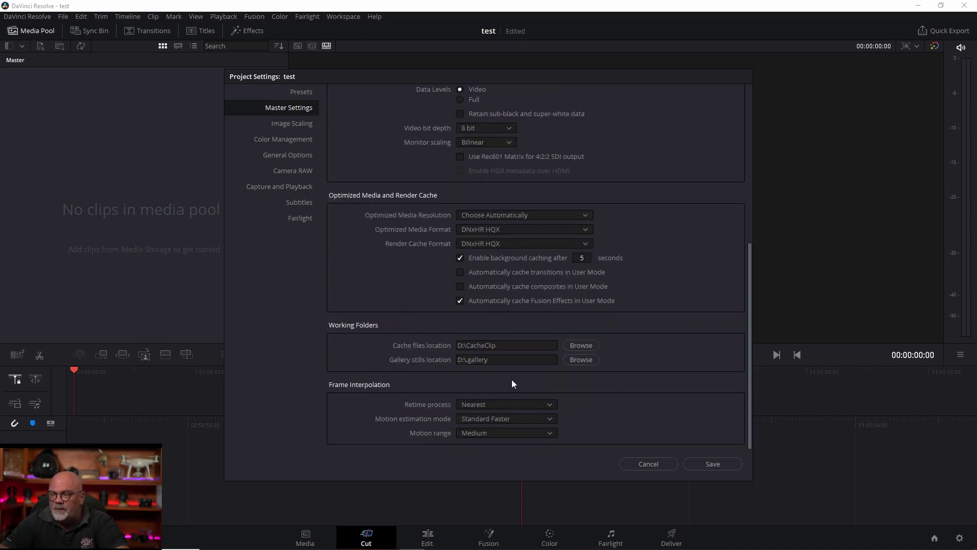
{"action": "left_click", "coordinate": [725, 464]}
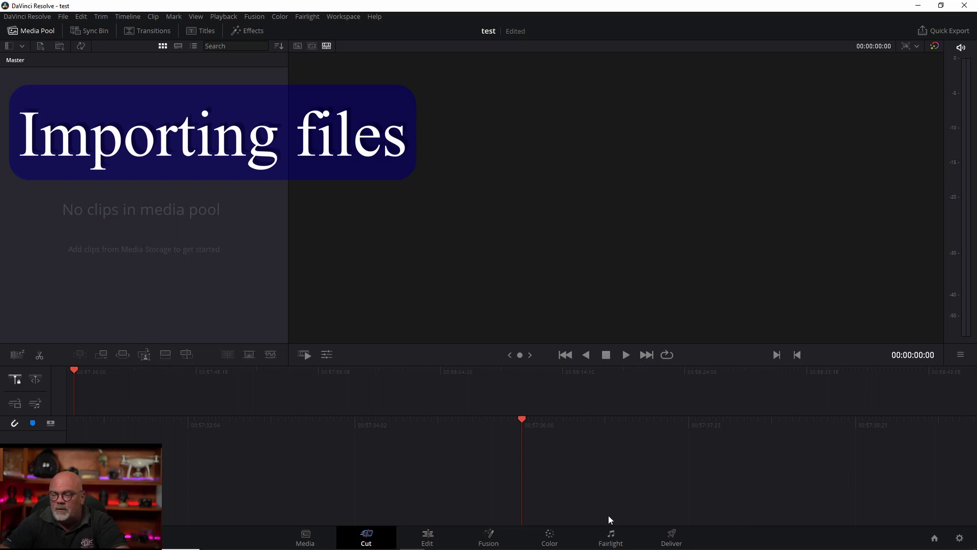
- Browse the media storage on the Media page to the folder D:\Videos\Bali paysages pour videos\Amed
{"action": "left_click", "coordinate": [306, 539]}
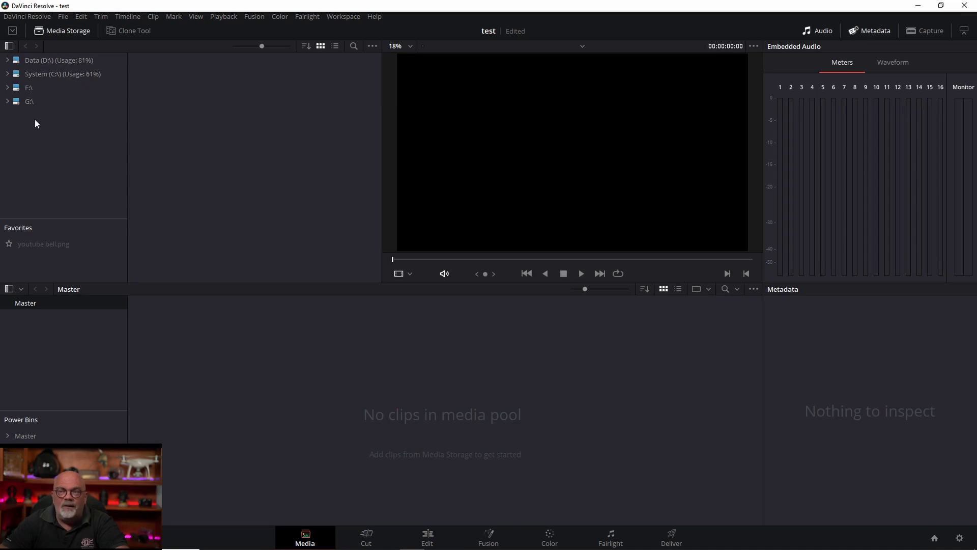
{"action": "left_click", "coordinate": [8, 60]}
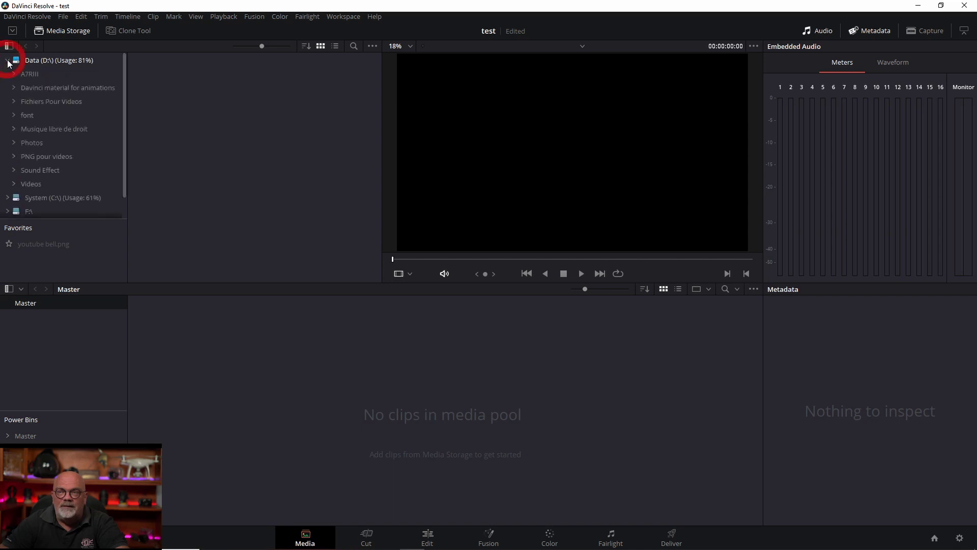
{"action": "left_click", "coordinate": [14, 184]}
{"action": "scroll", "coordinate": [81, 153], "scroll_direction": "down", "scroll_amount": 2}
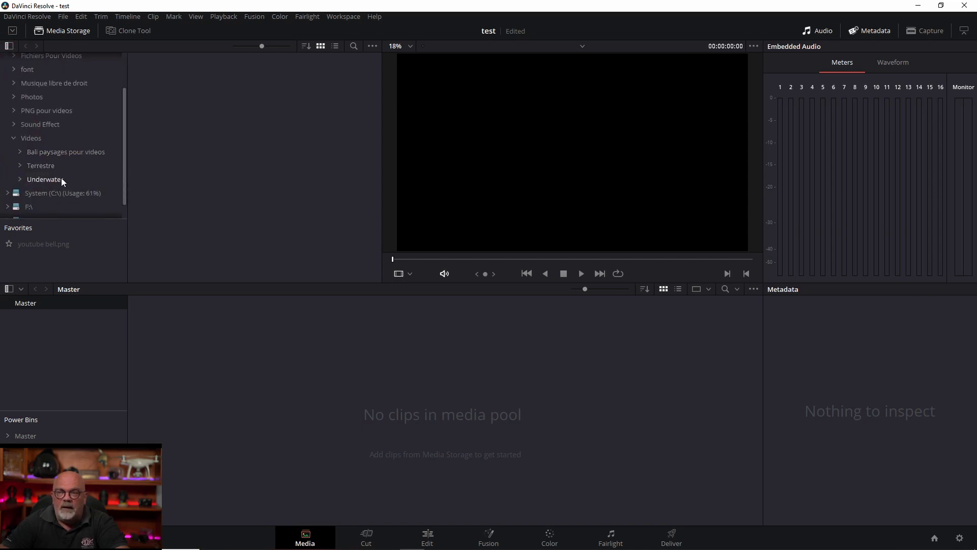
{"action": "left_click", "coordinate": [20, 151]}
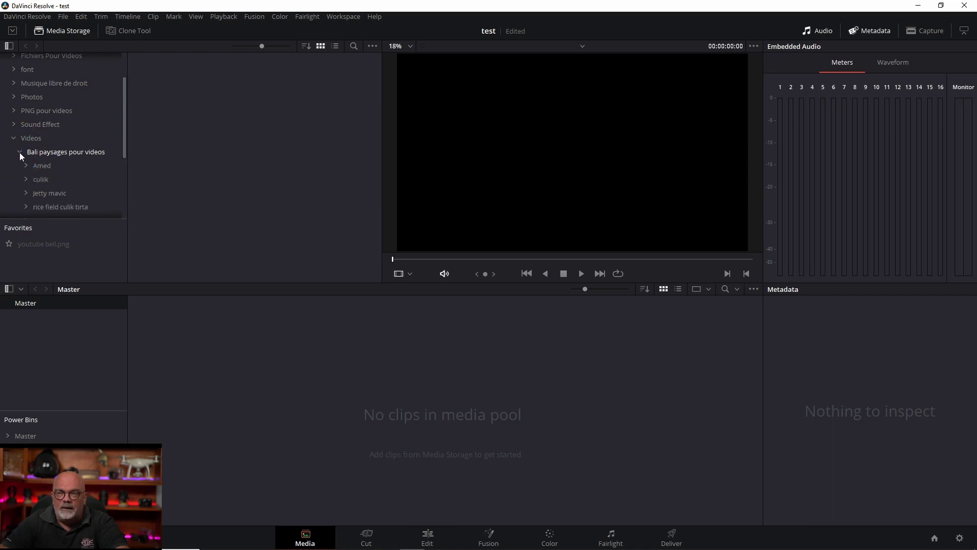
{"action": "scroll", "coordinate": [60, 203], "scroll_direction": "down", "scroll_amount": 3}
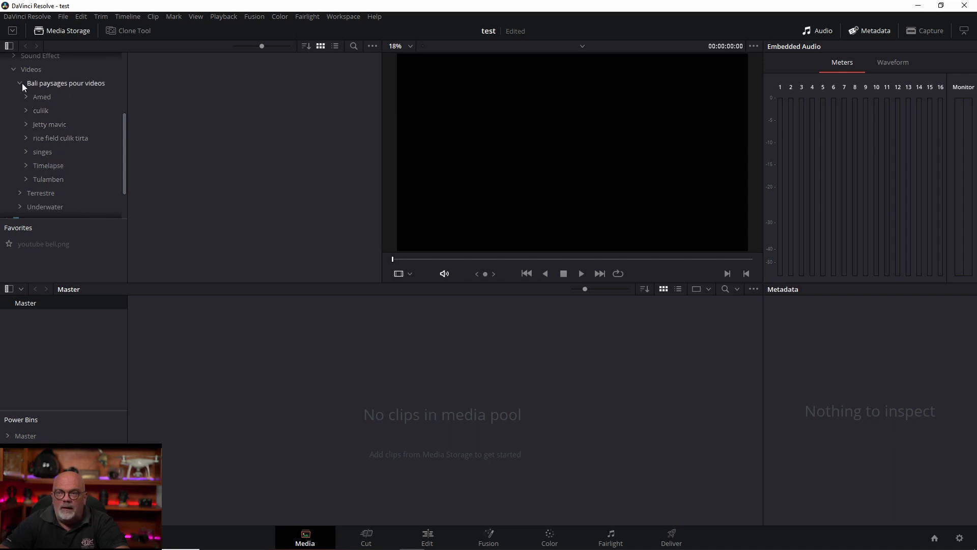
{"action": "left_click", "coordinate": [37, 85]}
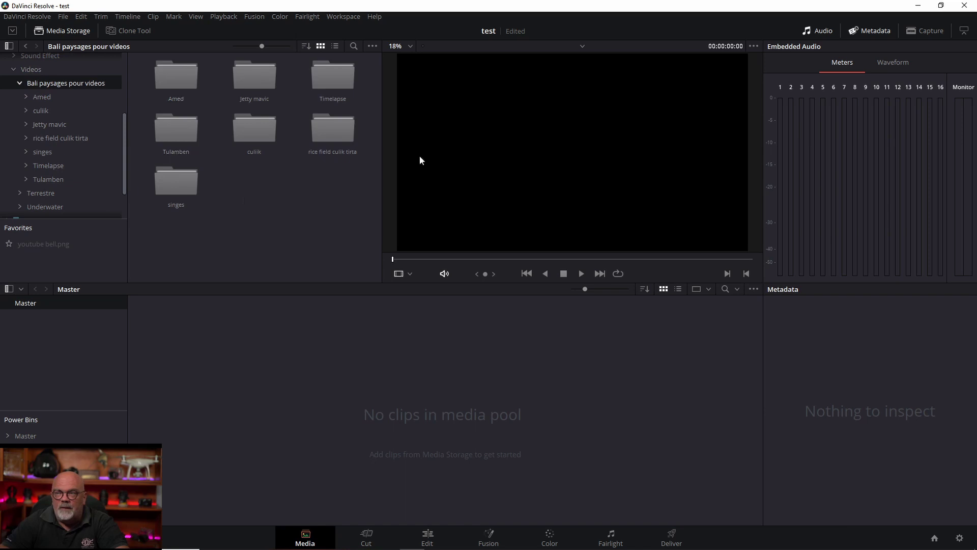
{"action": "double_click", "coordinate": [167, 75]}
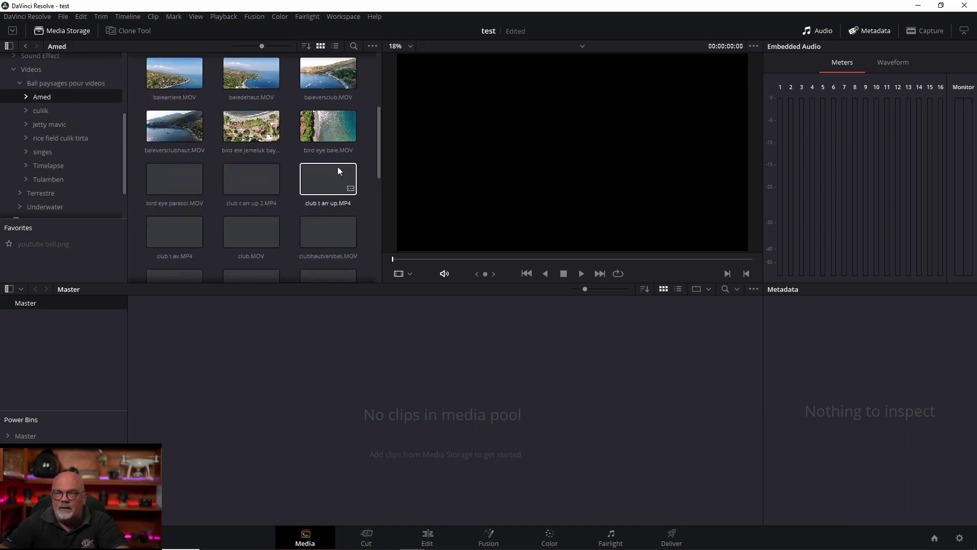
- Import agung fumee bo2.MP4 and bird ete jemeluk bay.MOV into the Master bin, followed by the whole Amed folder
{"action": "left_click", "coordinate": [172, 181]}
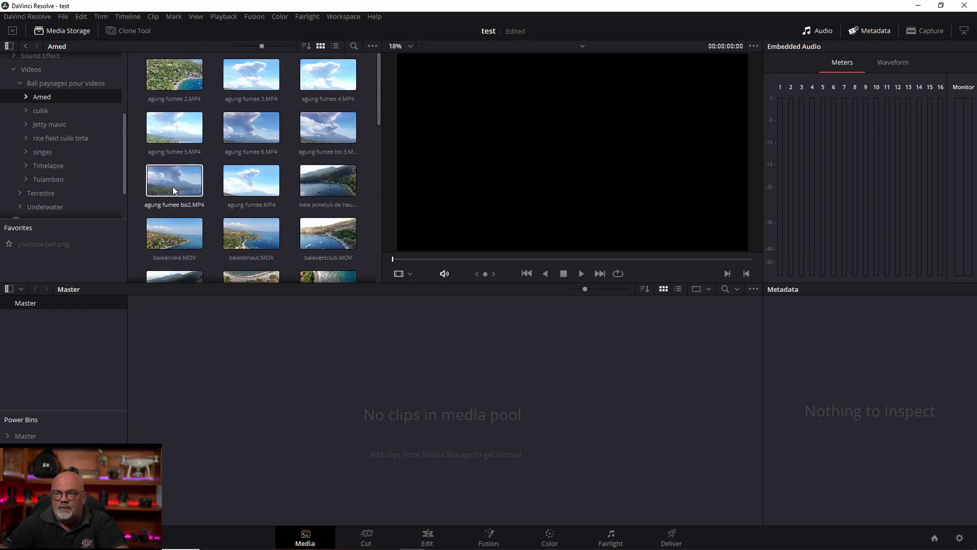
{"action": "left_click_drag", "start_coordinate": [172, 181], "coordinate": [244, 346]}
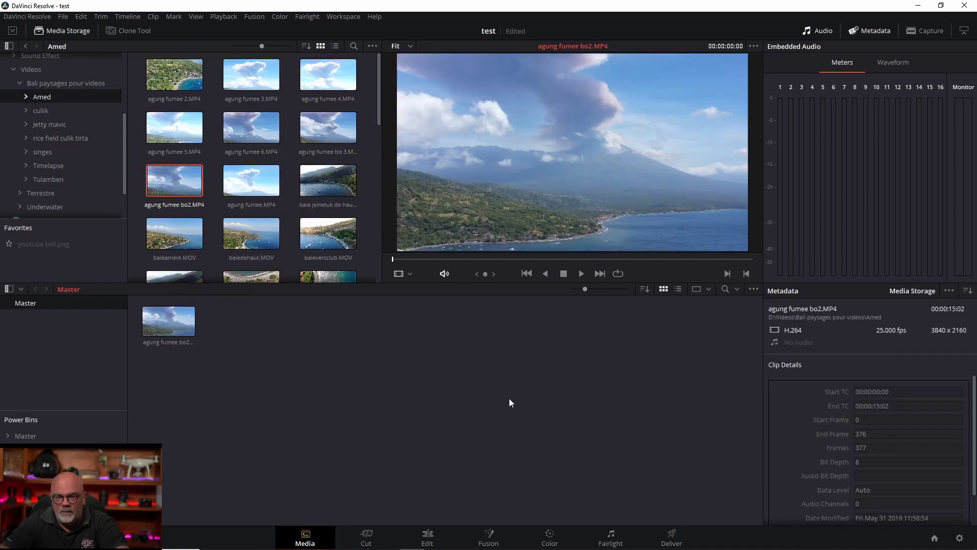
{"action": "scroll", "coordinate": [66, 139], "scroll_direction": "up", "scroll_amount": 3}
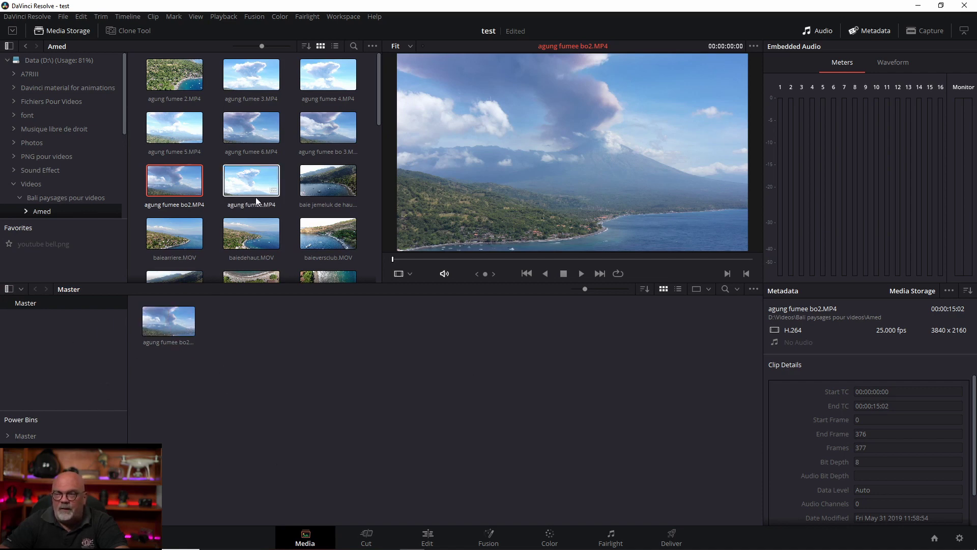
{"action": "scroll", "coordinate": [255, 197], "scroll_direction": "down", "scroll_amount": 3}
{"action": "left_click_drag", "start_coordinate": [251, 126], "coordinate": [282, 316]}
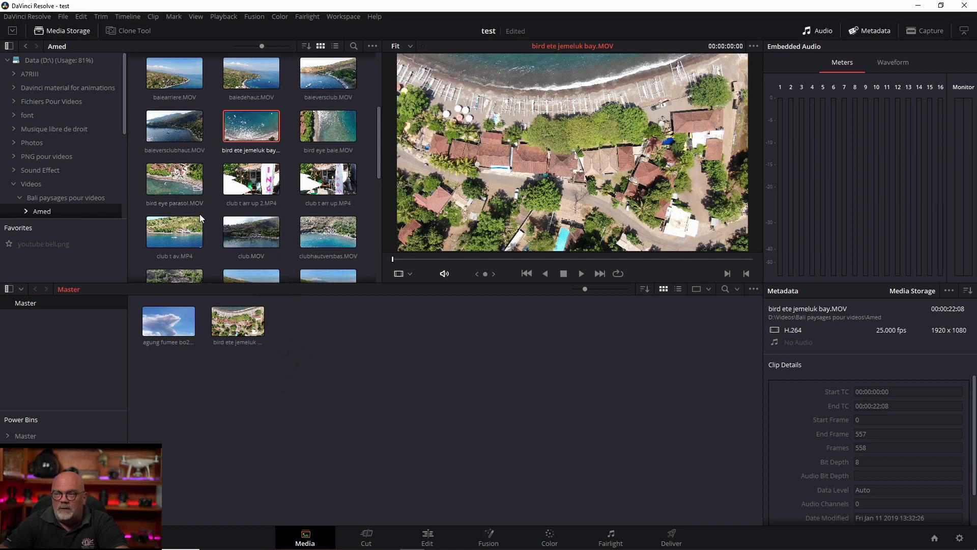
{"action": "scroll", "coordinate": [72, 179], "scroll_direction": "down", "scroll_amount": 3}
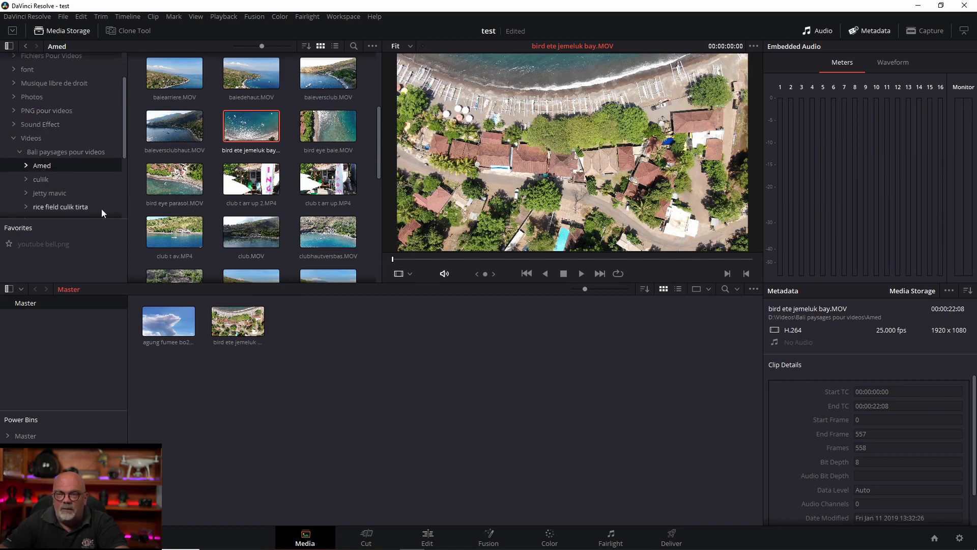
{"action": "left_click_drag", "start_coordinate": [39, 166], "coordinate": [346, 374]}
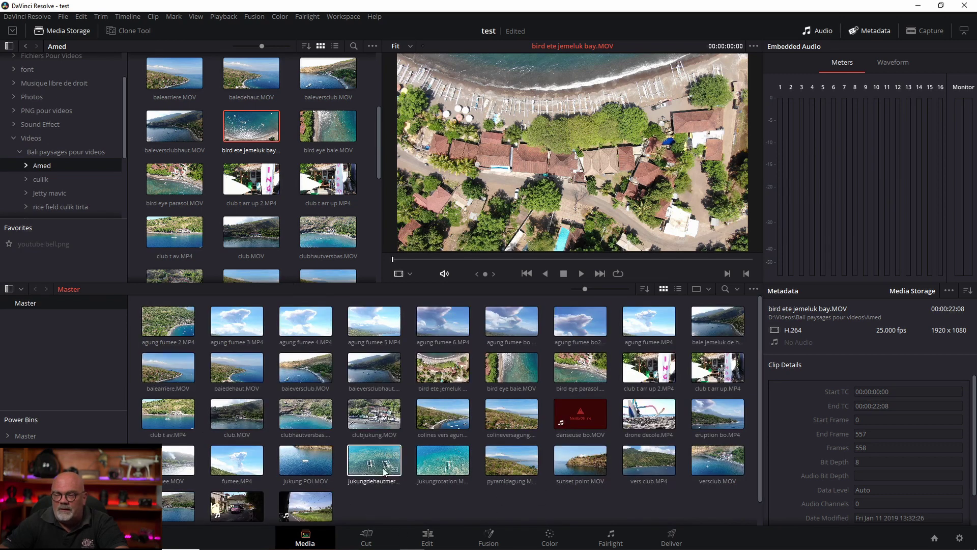
- Create a bin named Amed in the media pool and move all the imported clips into it
{"action": "right_click", "coordinate": [384, 506]}
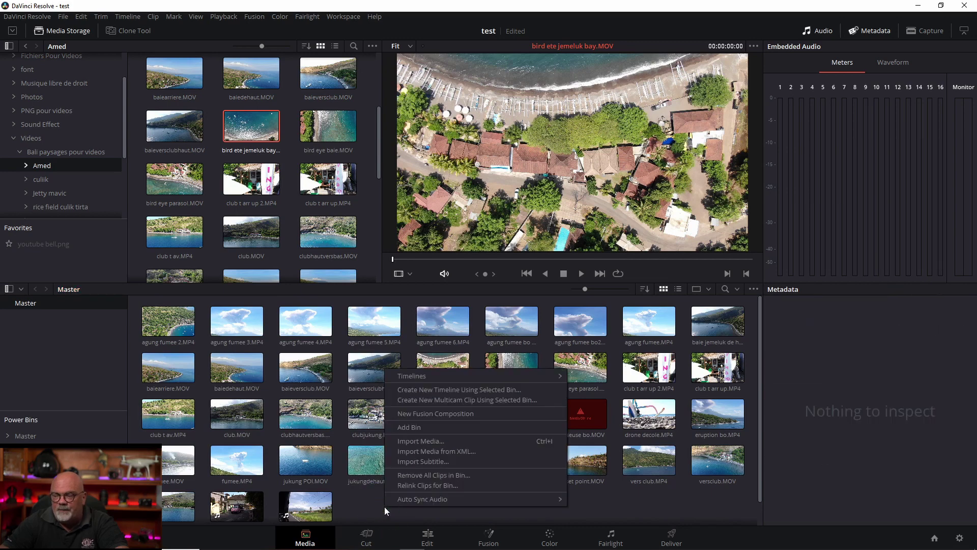
{"action": "left_click", "coordinate": [405, 428]}
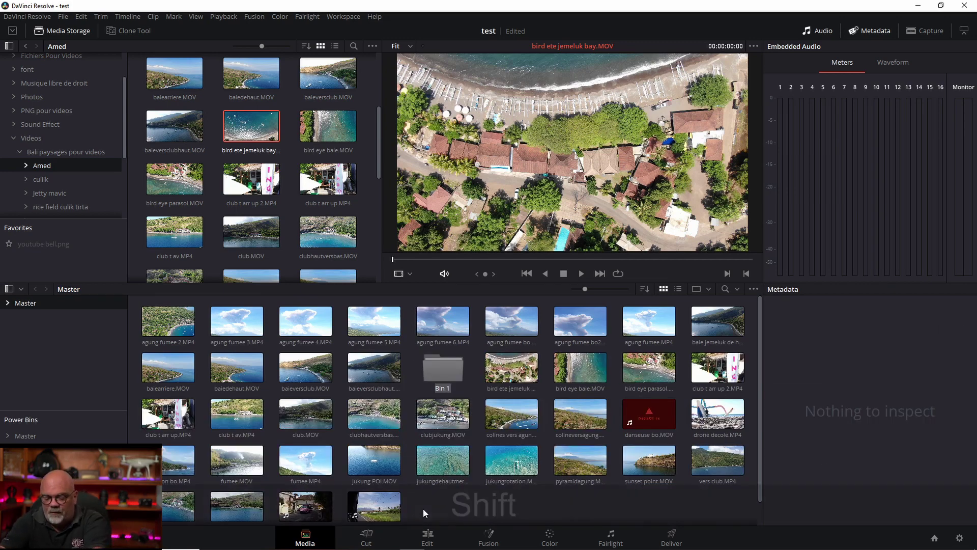
{"action": "type", "text": "Amed"}
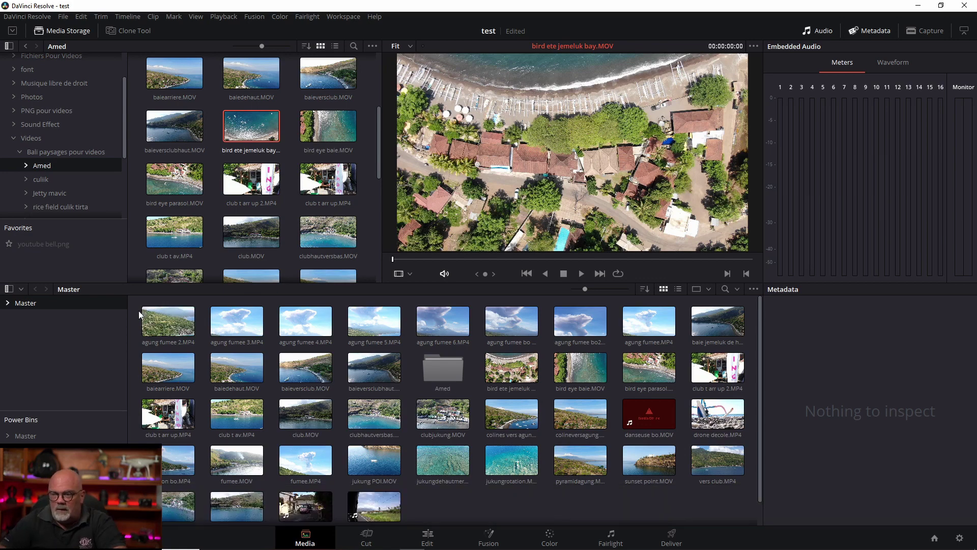
{"action": "left_click_drag", "start_coordinate": [139, 310], "coordinate": [752, 506]}
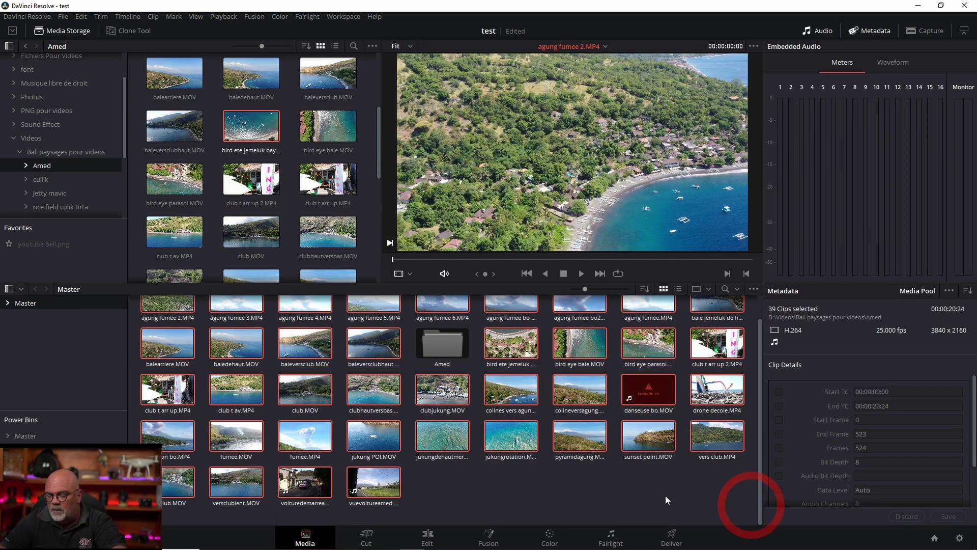
{"action": "left_click_drag", "start_coordinate": [524, 348], "coordinate": [438, 350]}
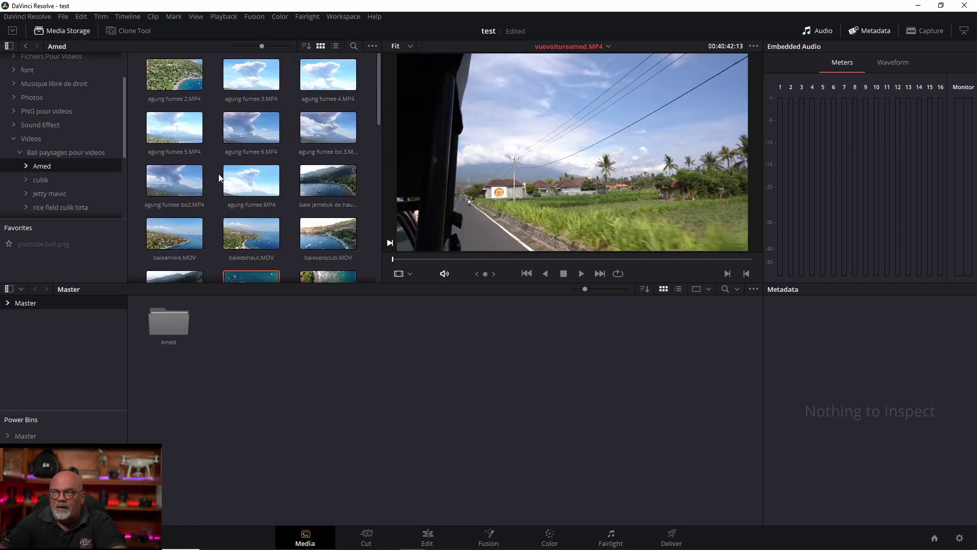
- Switch the media storage clips to list view and widen the list to reveal the Resolution, Bit Depth and FPS columns
{"action": "scroll", "coordinate": [61, 134], "scroll_direction": "up", "scroll_amount": 1}
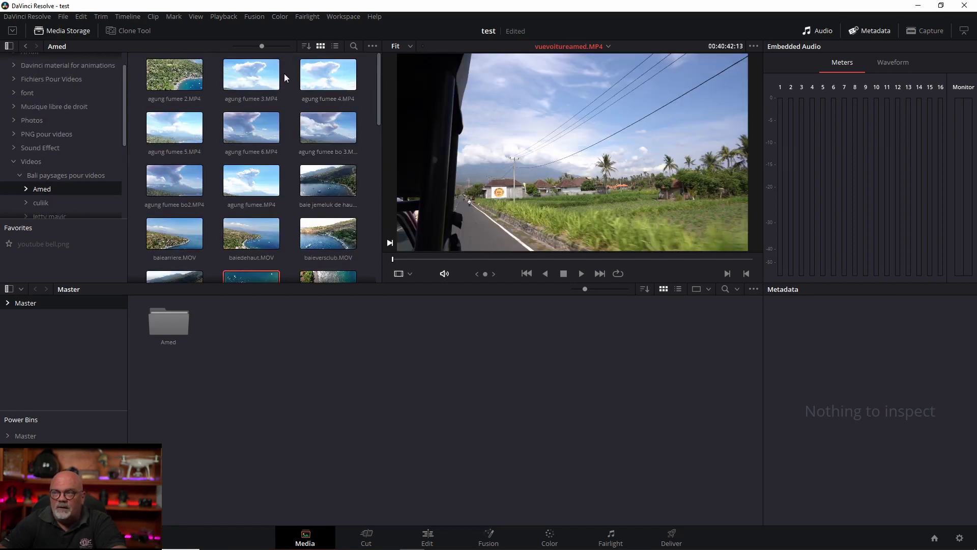
{"action": "left_click", "coordinate": [334, 46]}
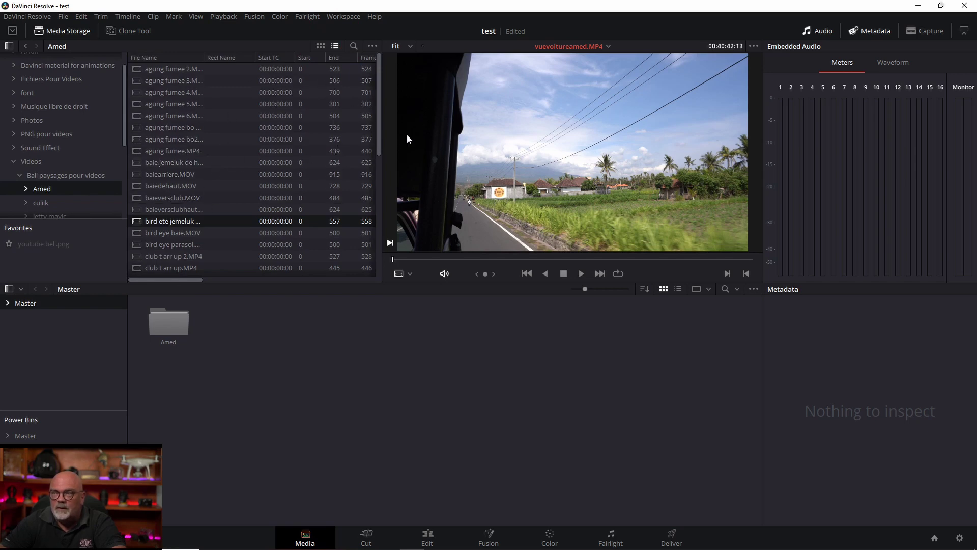
{"action": "left_click_drag", "start_coordinate": [382, 171], "coordinate": [511, 171]}
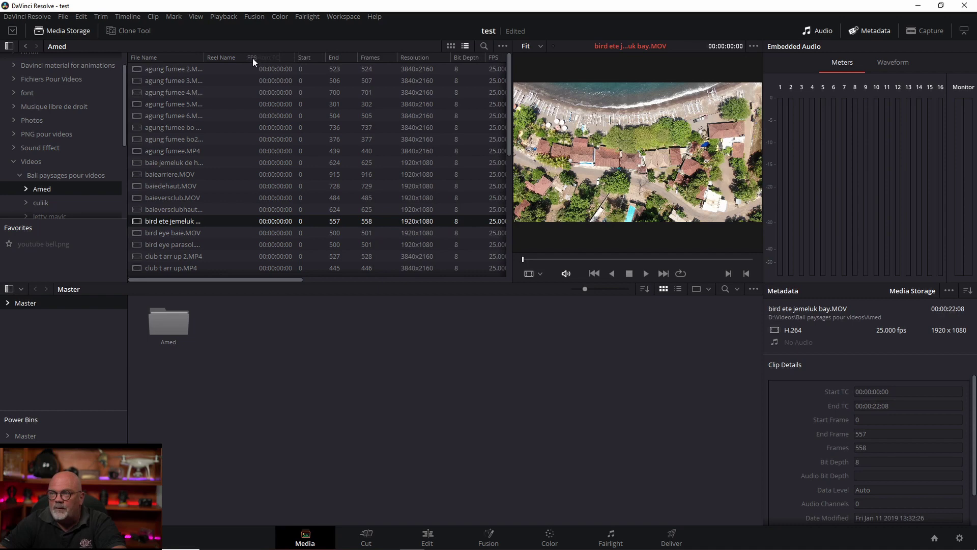
- Reorder the clip list columns as File Name, Resolution, Frames, FPS, with Reel Name after End, and narrow the list to its first three columns
{"action": "left_click_drag", "start_coordinate": [252, 58], "coordinate": [254, 59]}
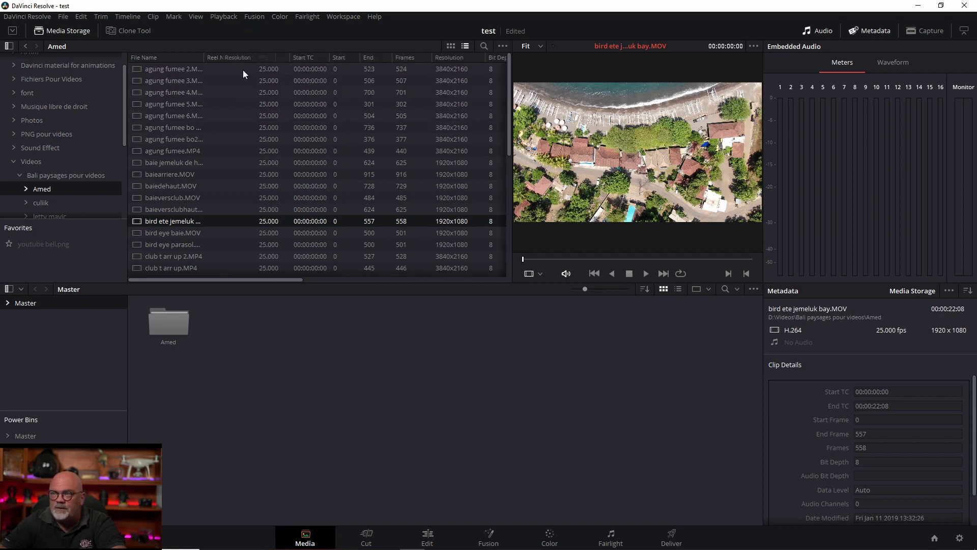
{"action": "left_click_drag", "start_coordinate": [242, 69], "coordinate": [251, 58]}
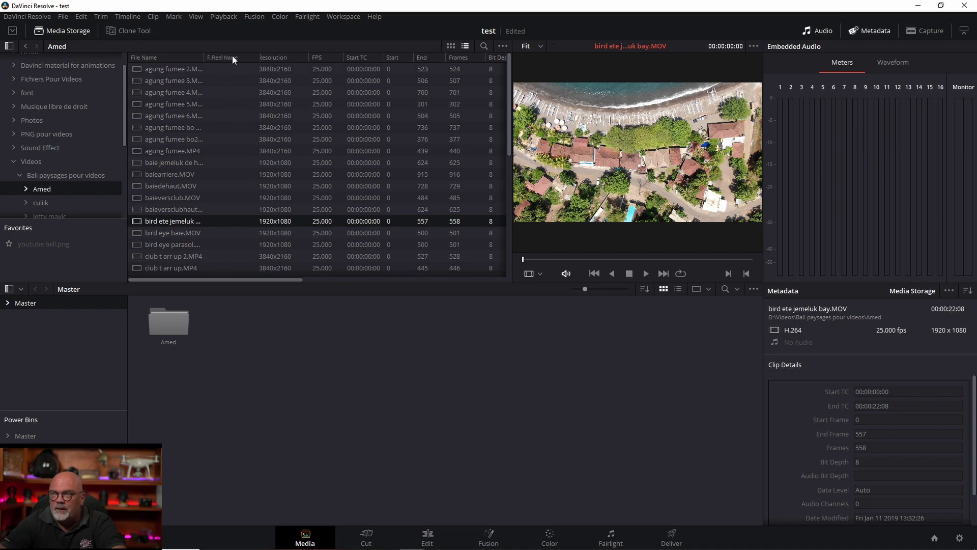
{"action": "left_click_drag", "start_coordinate": [460, 53], "coordinate": [488, 53]}
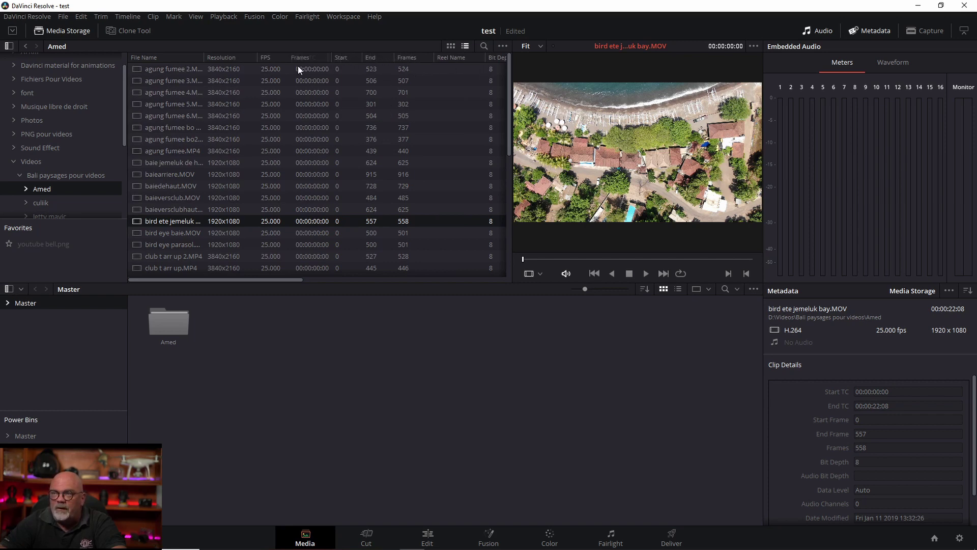
{"action": "left_click_drag", "start_coordinate": [271, 70], "coordinate": [250, 68]}
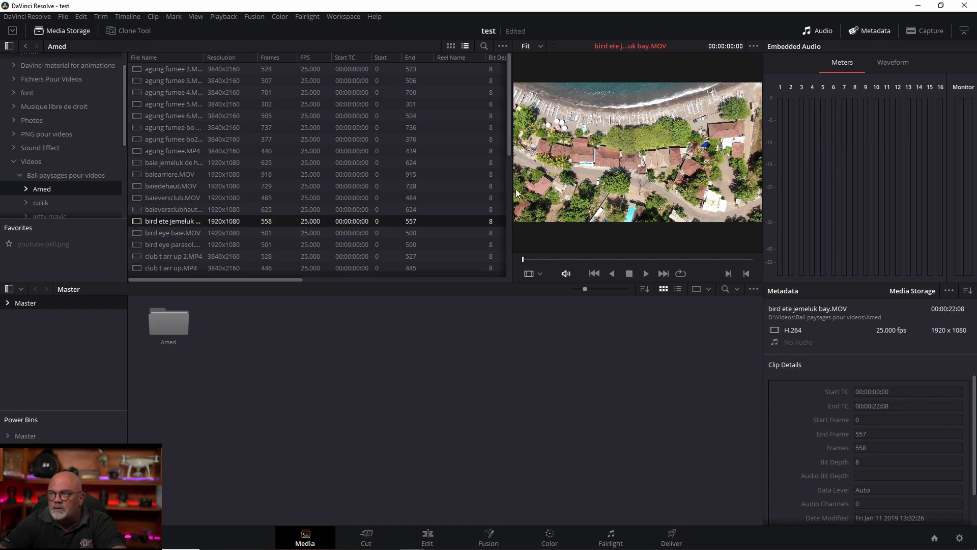
{"action": "left_click_drag", "start_coordinate": [512, 188], "coordinate": [283, 191]}
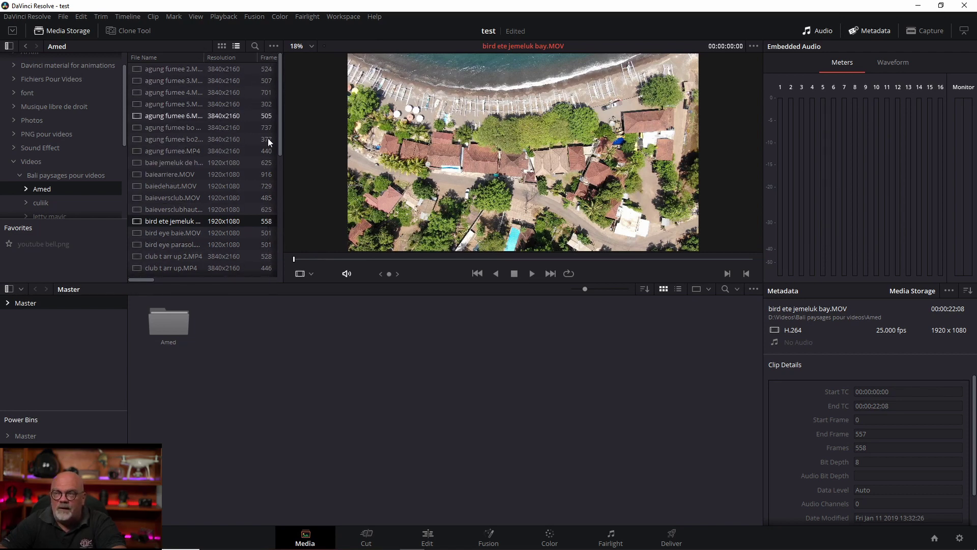
{"action": "scroll", "coordinate": [262, 185], "scroll_direction": "down", "scroll_amount": 5}
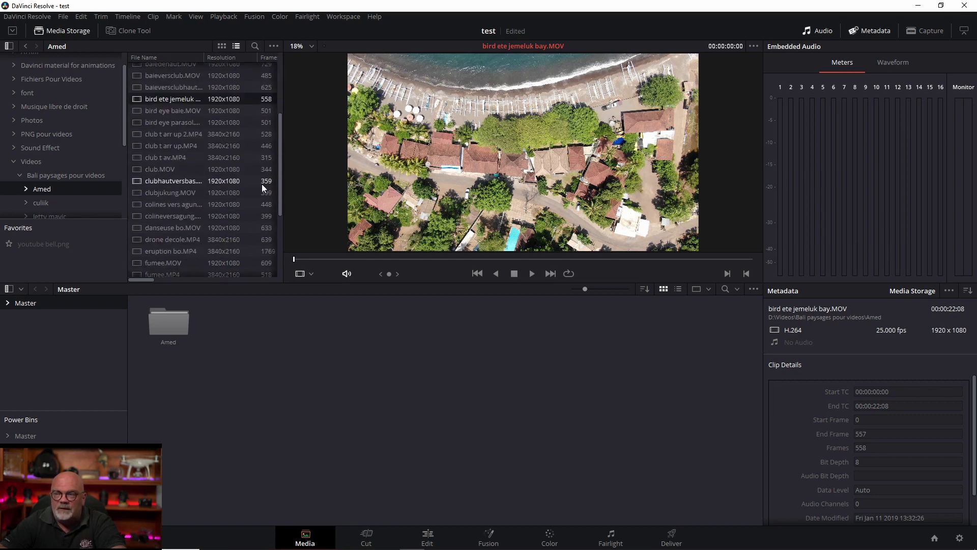
{"action": "scroll", "coordinate": [262, 184], "scroll_direction": "up", "scroll_amount": 5}
{"action": "scroll", "coordinate": [261, 182], "scroll_direction": "down", "scroll_amount": 3}
{"action": "scroll", "coordinate": [261, 181], "scroll_direction": "up", "scroll_amount": 3}
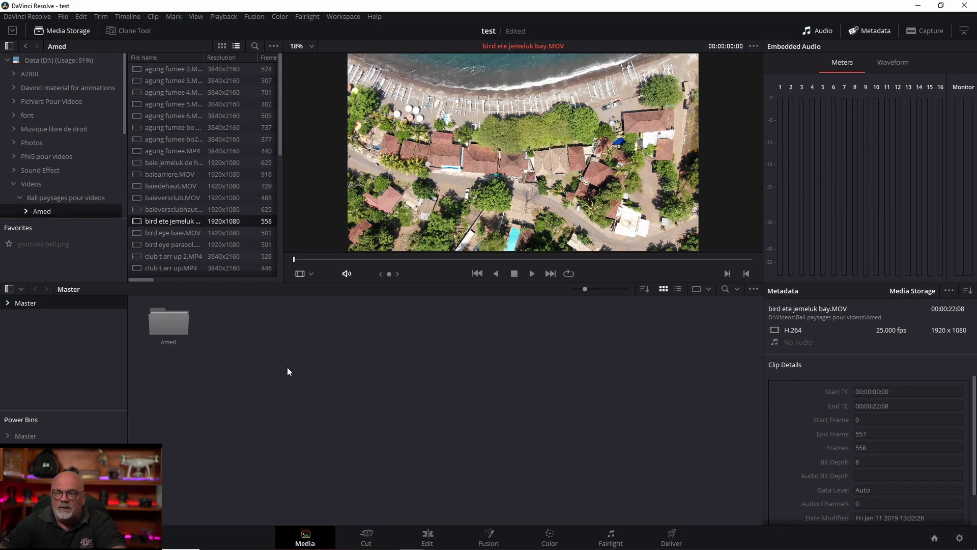
- Switch to the Edit page and expand the media pool's Master bin to list its sub-bins
{"action": "left_click", "coordinate": [427, 537]}
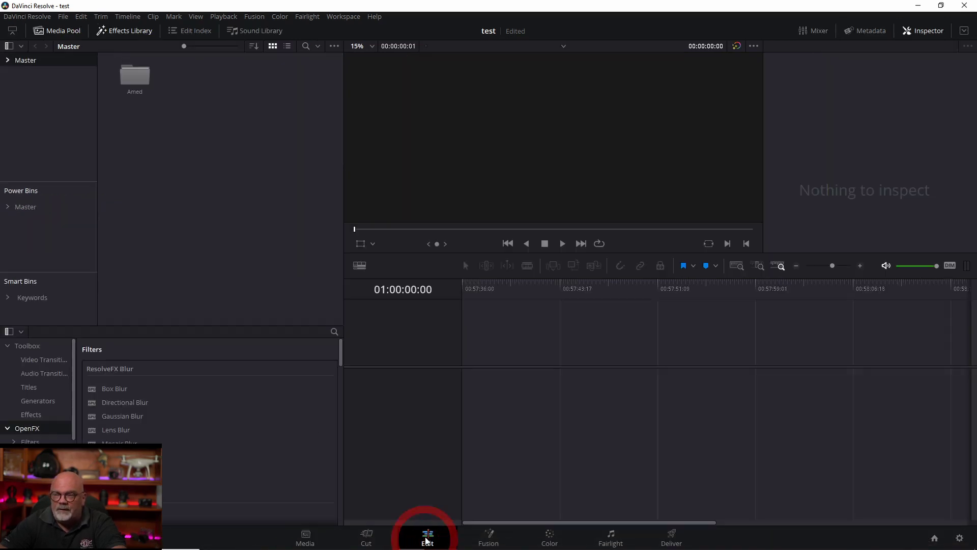
{"action": "left_click", "coordinate": [19, 121]}
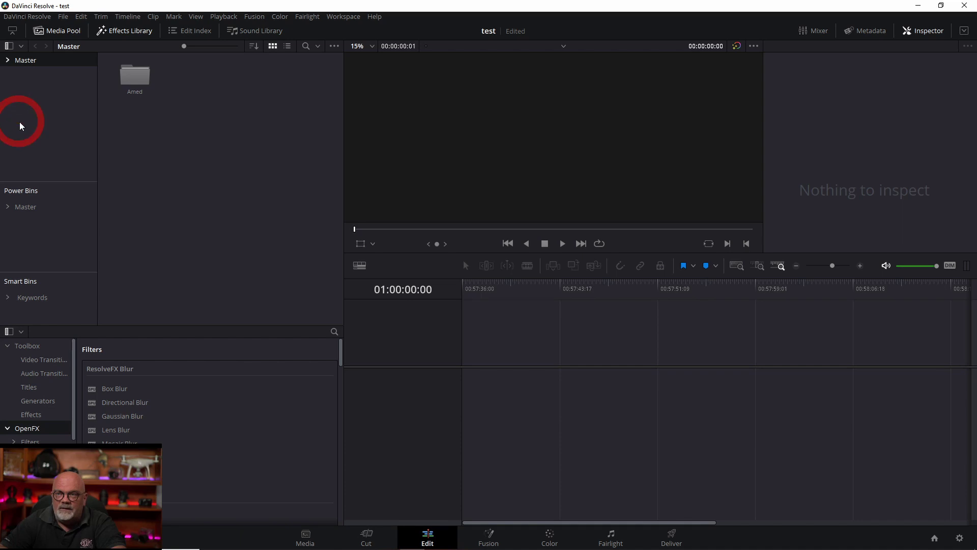
{"action": "left_click", "coordinate": [8, 60]}
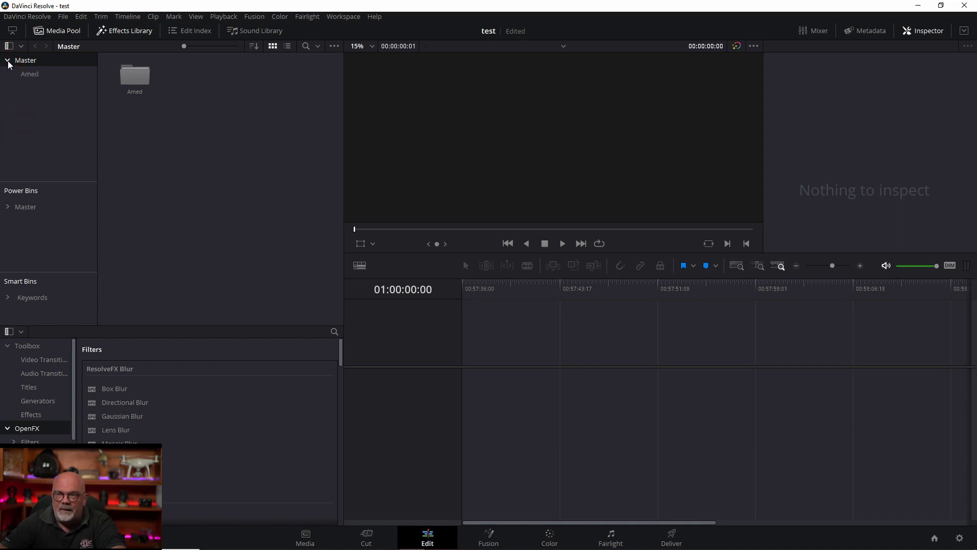
- Move the editor window down to uncover the desktop, and browse File Explorer to the Underwater folder inside Videos on the D: drive
{"action": "left_click_drag", "start_coordinate": [106, 7], "coordinate": [107, 77]}
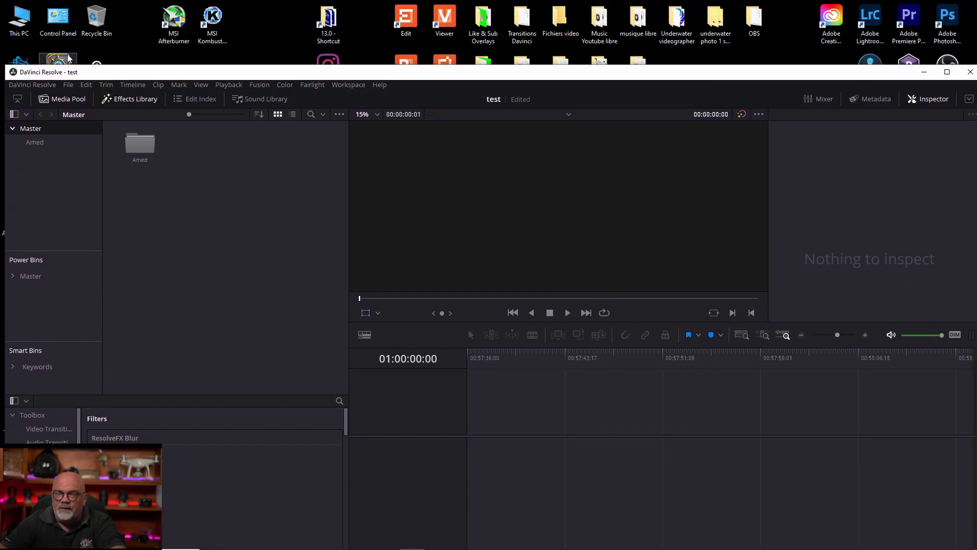
{"action": "double_click", "coordinate": [19, 18]}
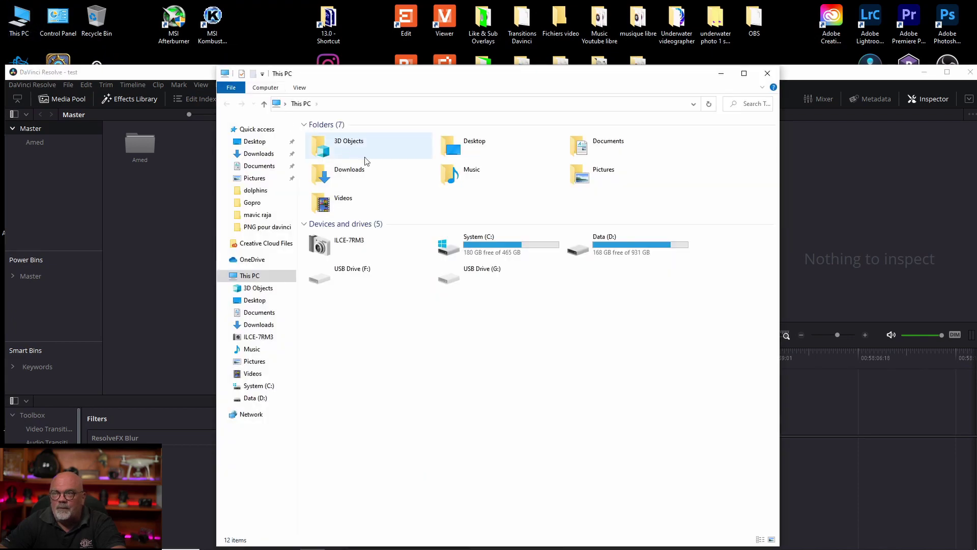
{"action": "double_click", "coordinate": [596, 246]}
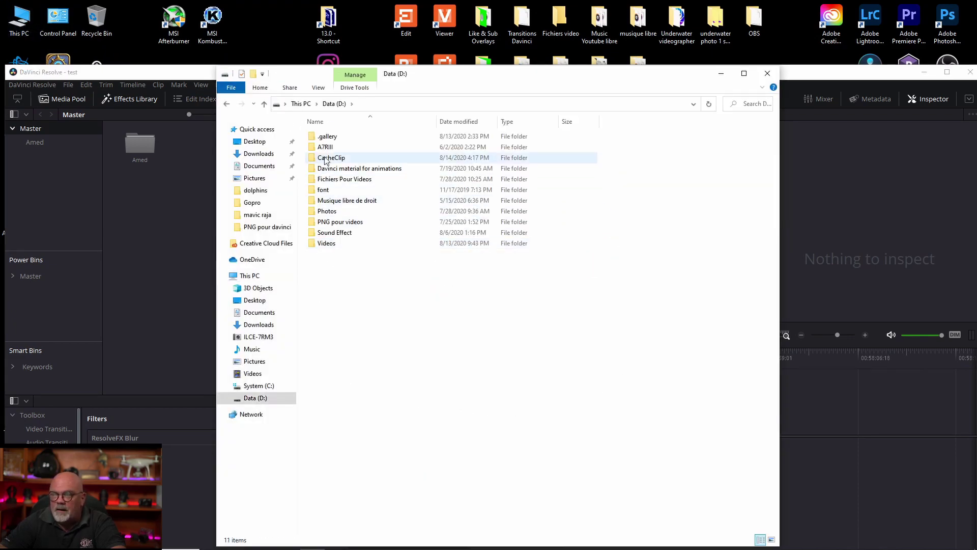
{"action": "double_click", "coordinate": [326, 244]}
{"action": "double_click", "coordinate": [336, 178]}
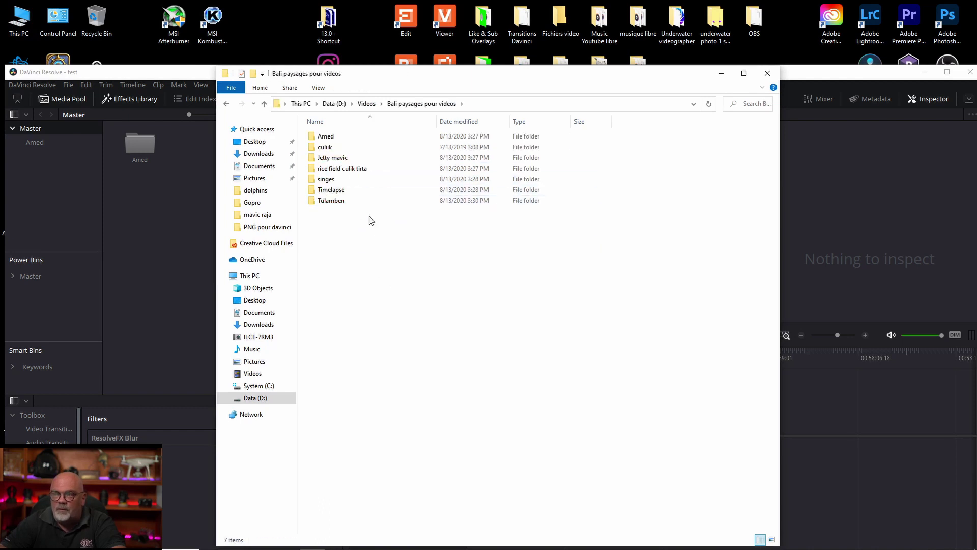
{"action": "key", "text": "alt+Left"}
{"action": "double_click", "coordinate": [336, 158]}
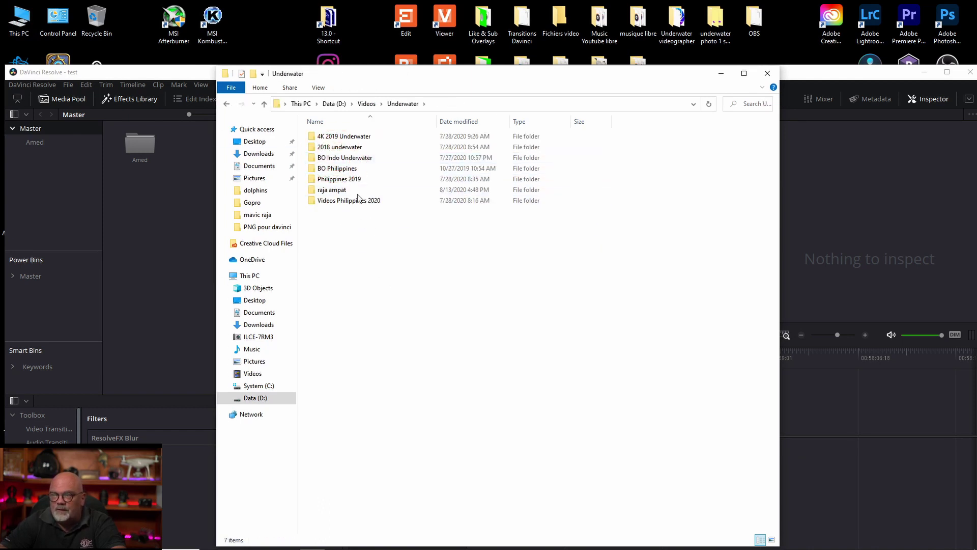
- Import the 4K 2019 Underwater folder into the Master bin, then close File Explorer and maximise the editor window
{"action": "left_click", "coordinate": [325, 136]}
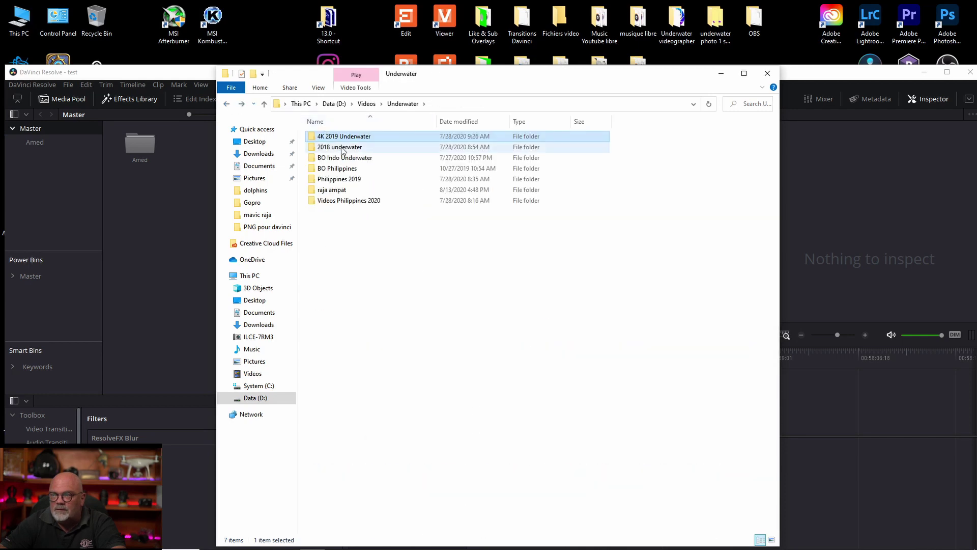
{"action": "left_click_drag", "start_coordinate": [341, 138], "coordinate": [33, 125]}
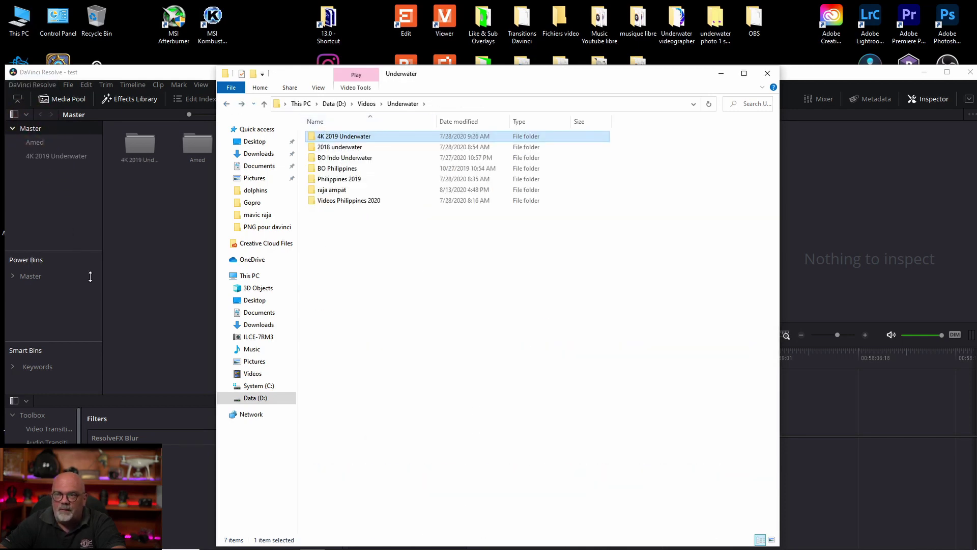
{"action": "left_click", "coordinate": [768, 73]}
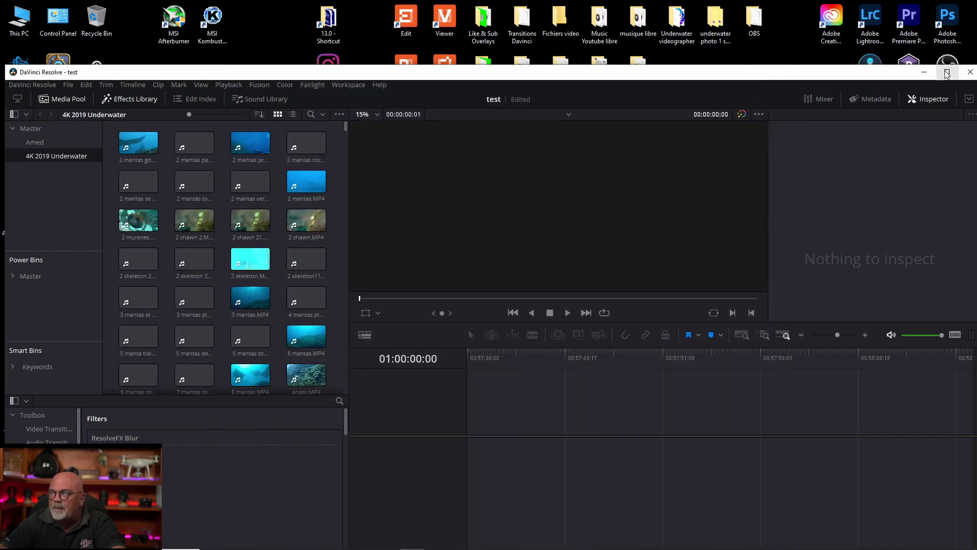
{"action": "left_click", "coordinate": [947, 71]}
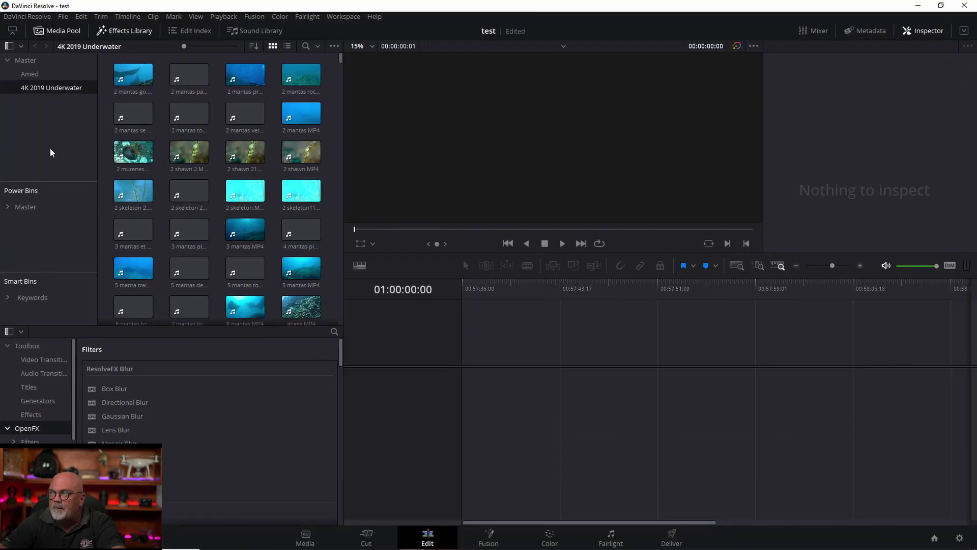
- Check the clips in the Amed and 4K 2019 Underwater bins
{"action": "left_click", "coordinate": [31, 75]}
{"action": "left_click", "coordinate": [46, 87]}
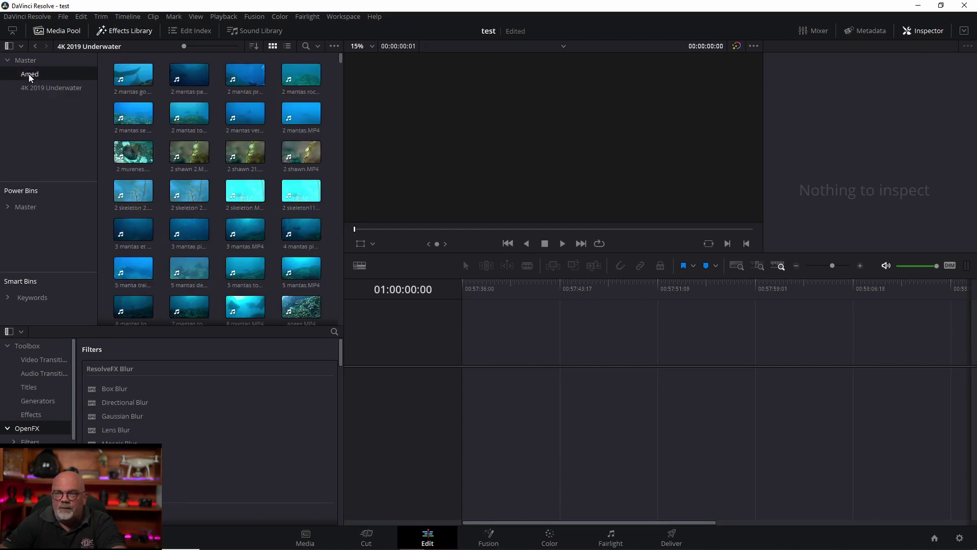
{"action": "left_click", "coordinate": [29, 75]}
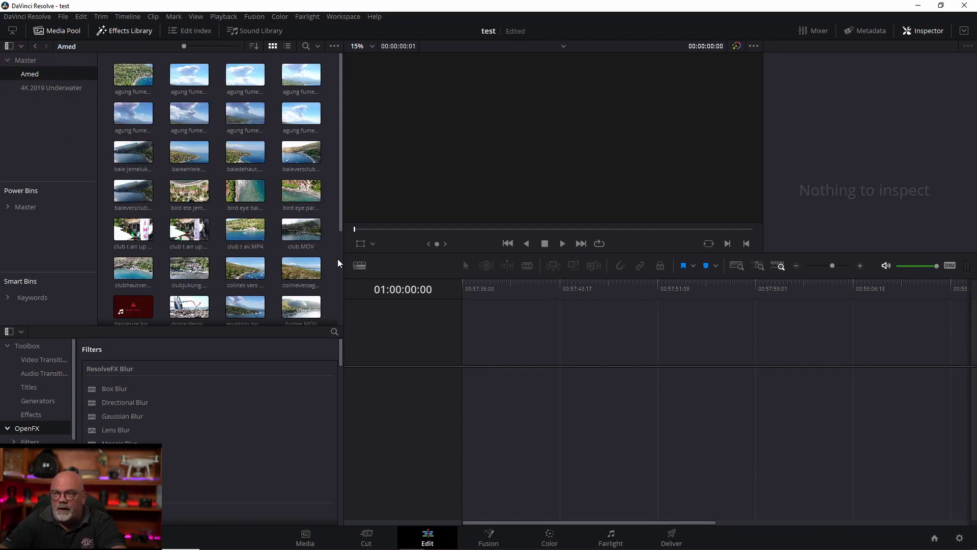
{"action": "left_click", "coordinate": [51, 87]}
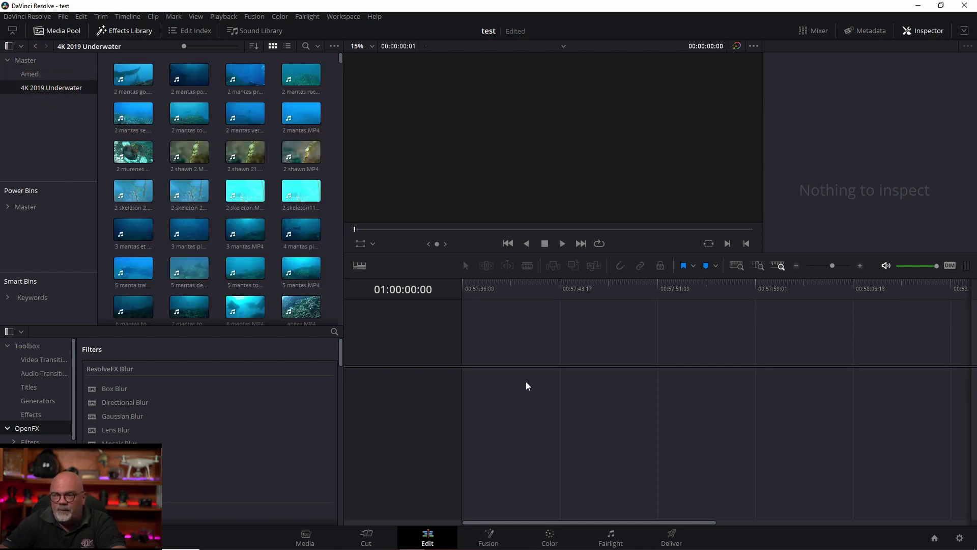
- Add a new empty bin to the media pool and remove it again
{"action": "right_click", "coordinate": [53, 118]}
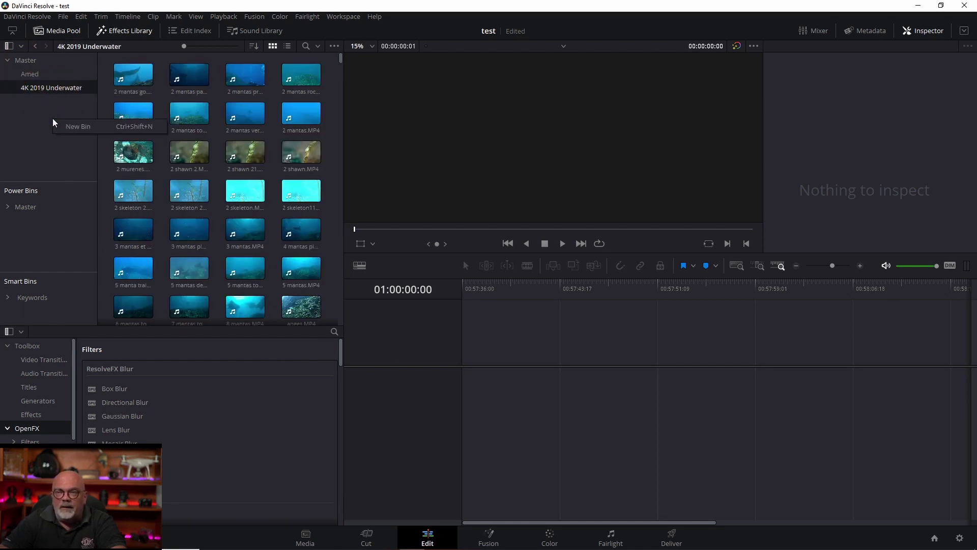
{"action": "left_click", "coordinate": [72, 127]}
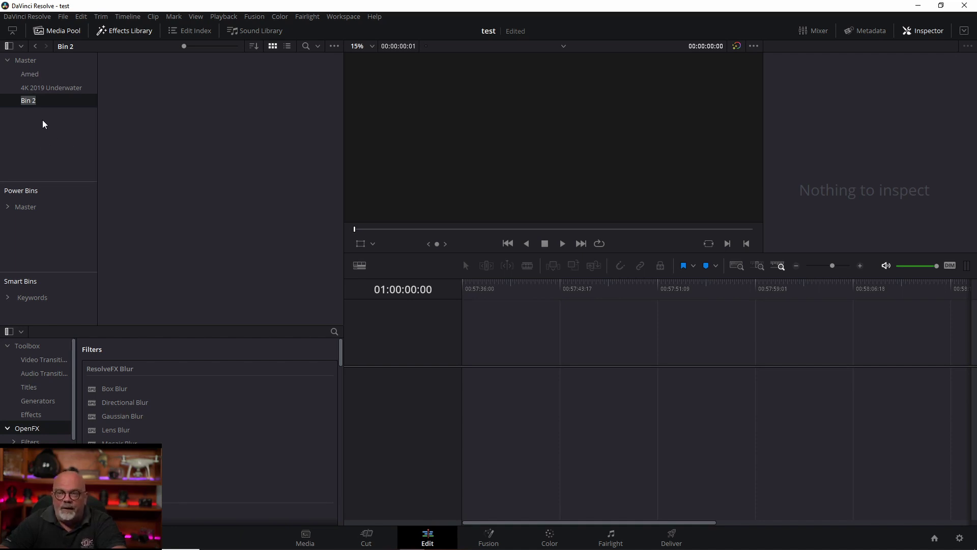
{"action": "right_click", "coordinate": [27, 99]}
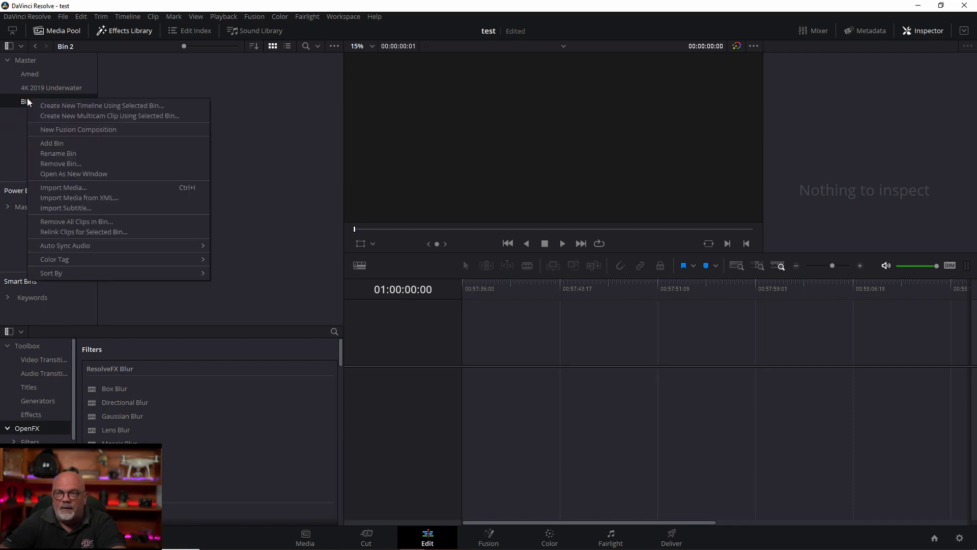
{"action": "left_click", "coordinate": [60, 164]}
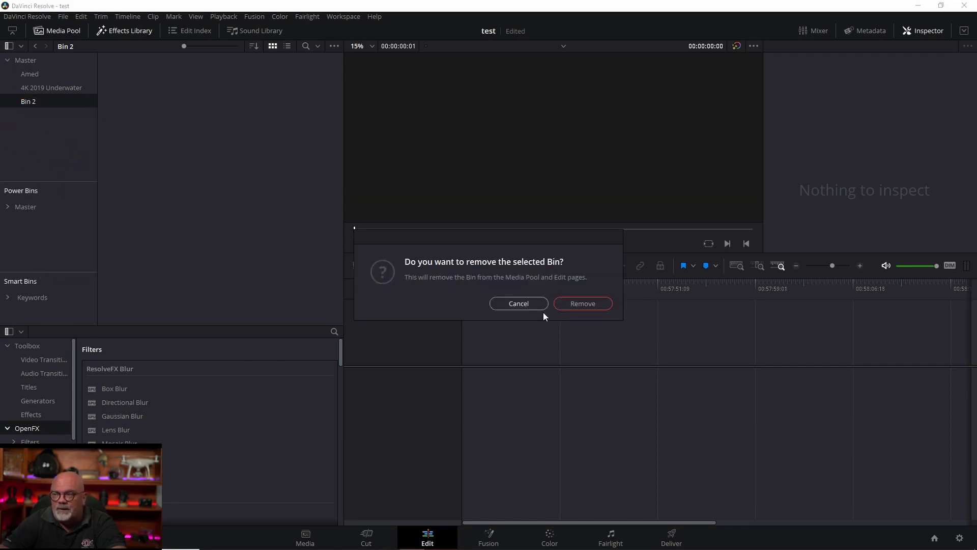
{"action": "left_click", "coordinate": [583, 304]}
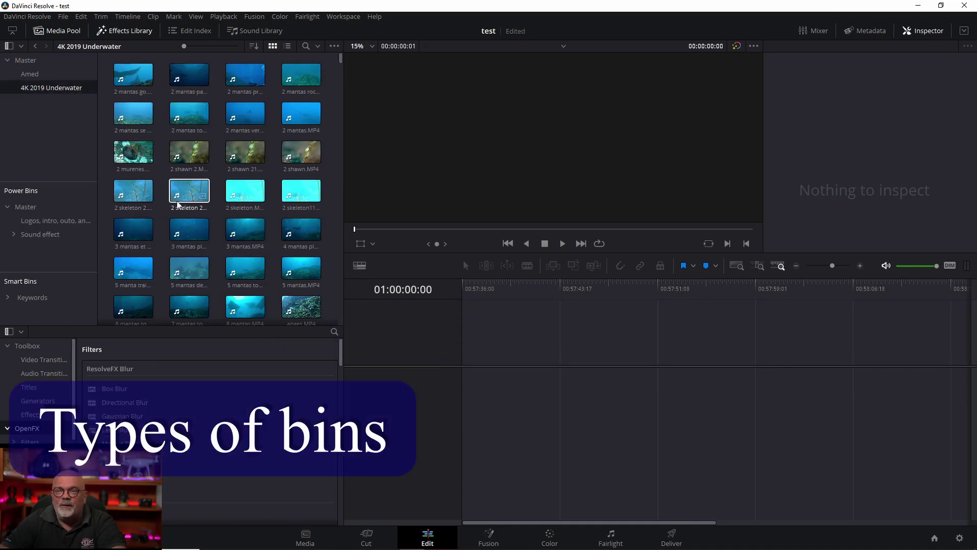
- Place the pyramidagu clip from the Amed bin into the Master power bin
{"action": "left_click", "coordinate": [28, 74]}
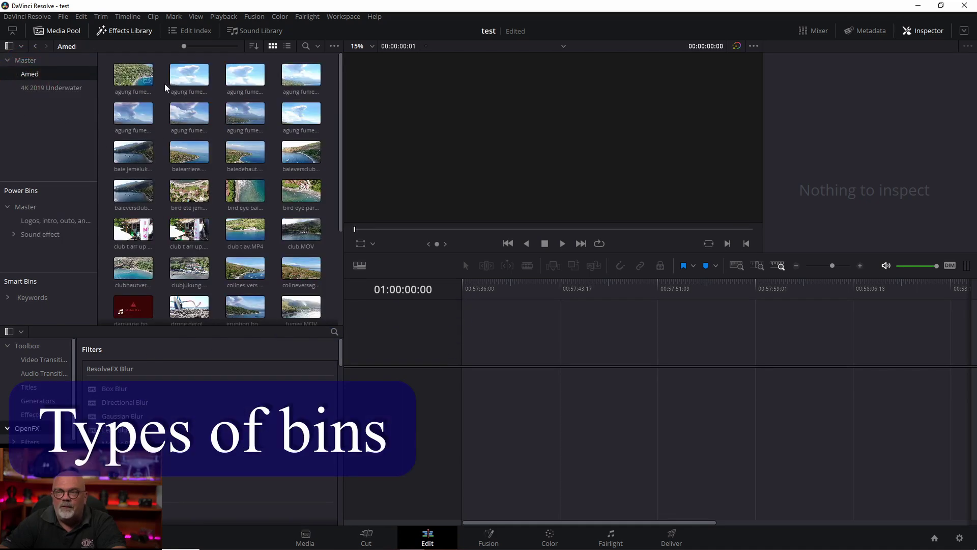
{"action": "scroll", "coordinate": [218, 184], "scroll_direction": "down", "scroll_amount": 1}
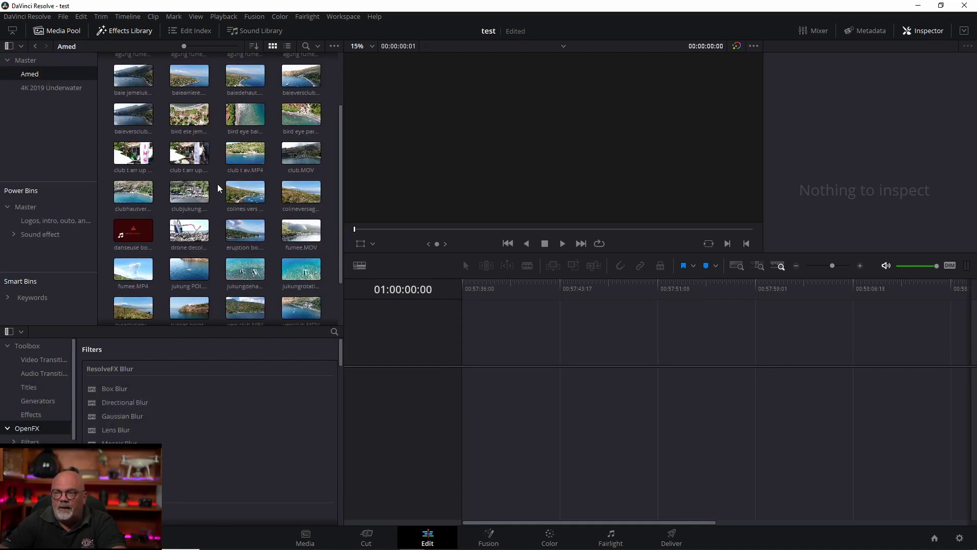
{"action": "scroll", "coordinate": [220, 186], "scroll_direction": "down", "scroll_amount": 2}
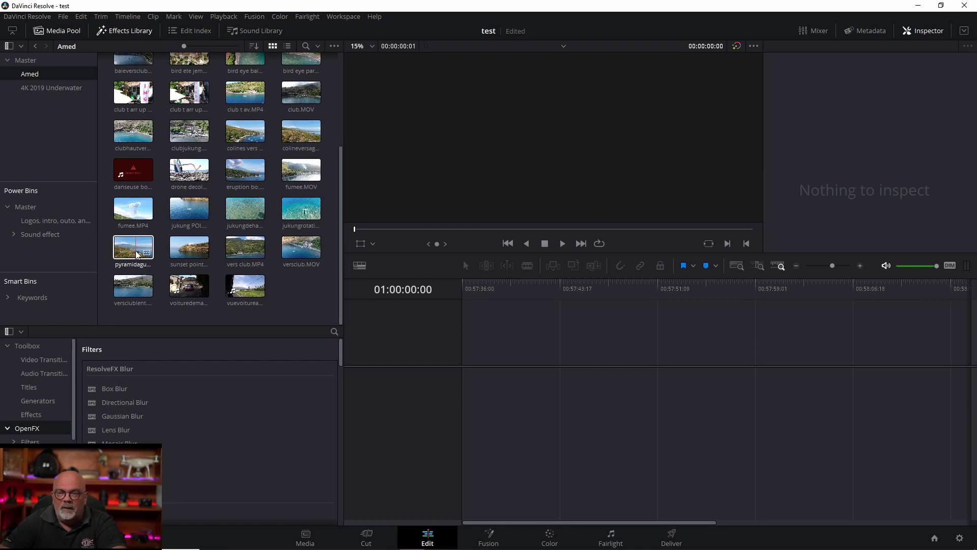
{"action": "left_click_drag", "start_coordinate": [136, 255], "coordinate": [32, 209]}
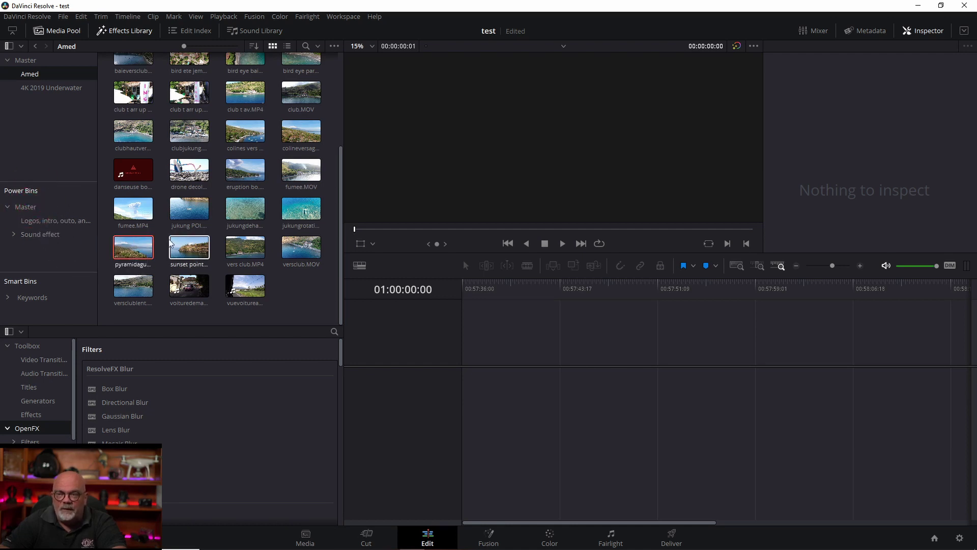
- Look through the Master power bin and its Logos, intro, outo, animations sub-bin, and collapse the power bin tree
{"action": "left_click", "coordinate": [26, 205]}
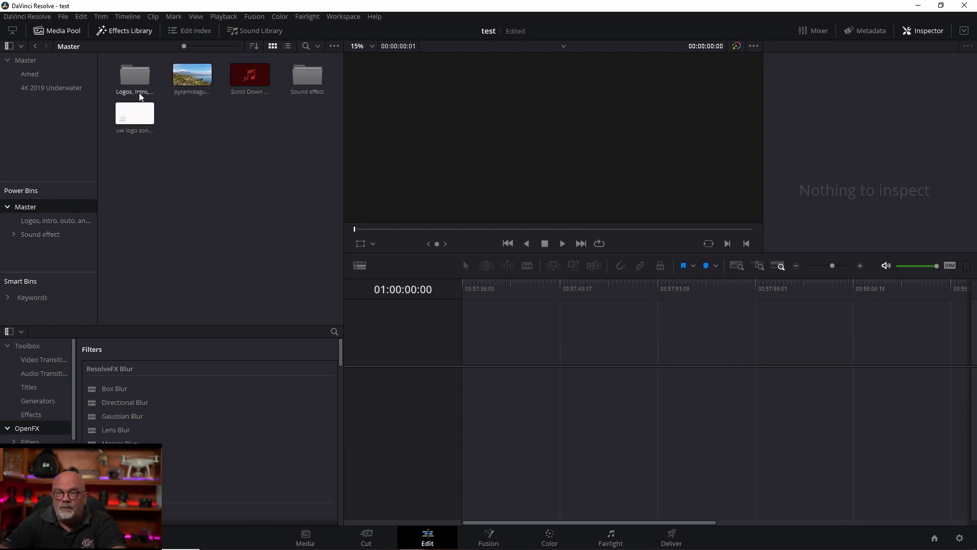
{"action": "double_click", "coordinate": [133, 75]}
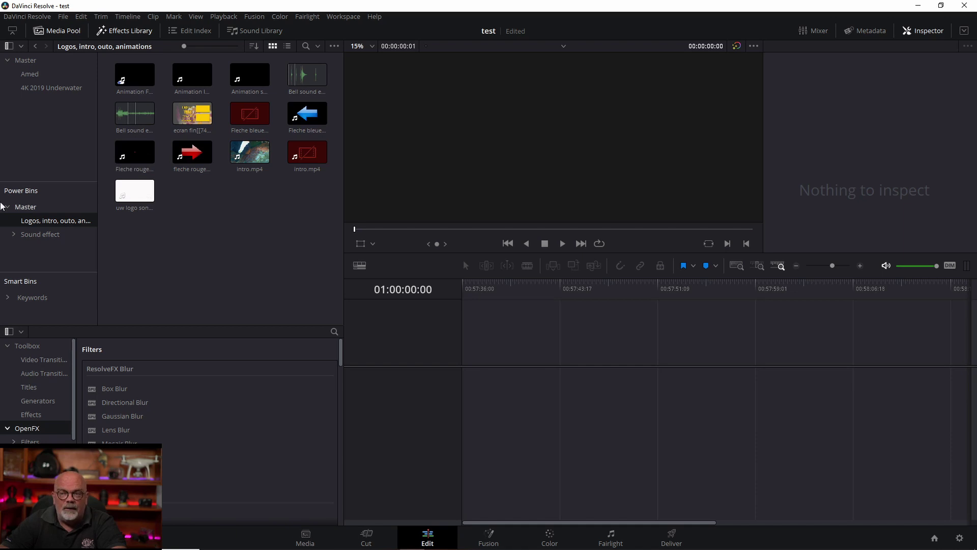
{"action": "double_click", "coordinate": [61, 207]}
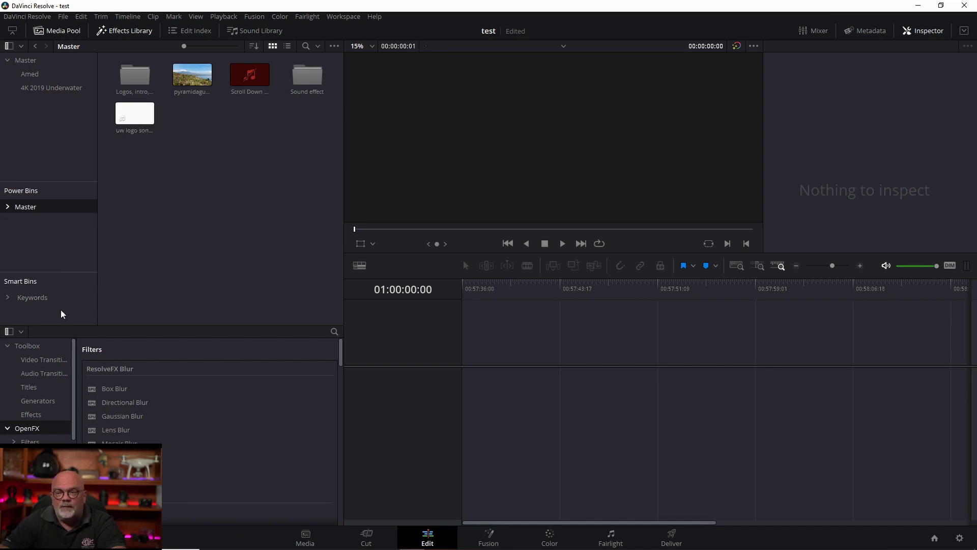
- Create a smart bin with the default name that collects all clips whose file name contains "manta"
{"action": "right_click", "coordinate": [28, 308]}
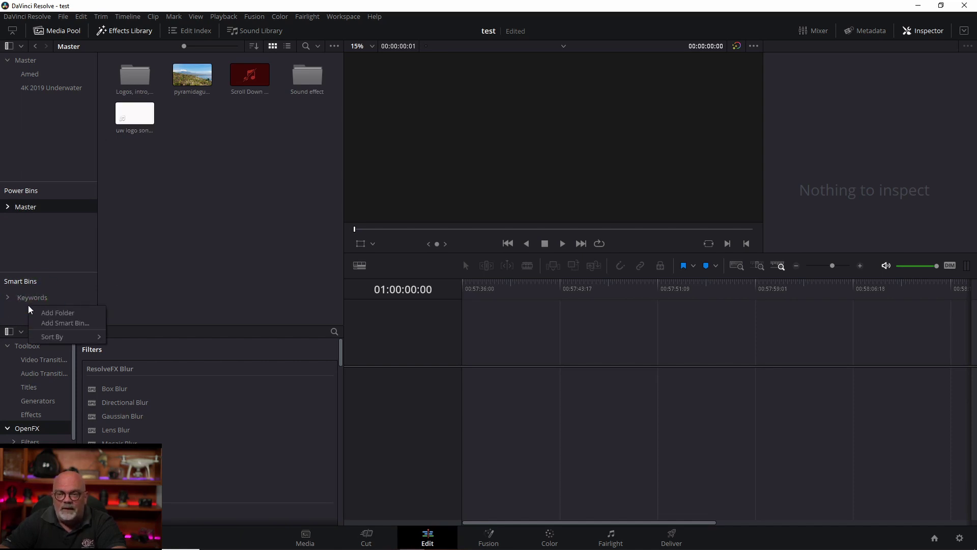
{"action": "left_click", "coordinate": [56, 321]}
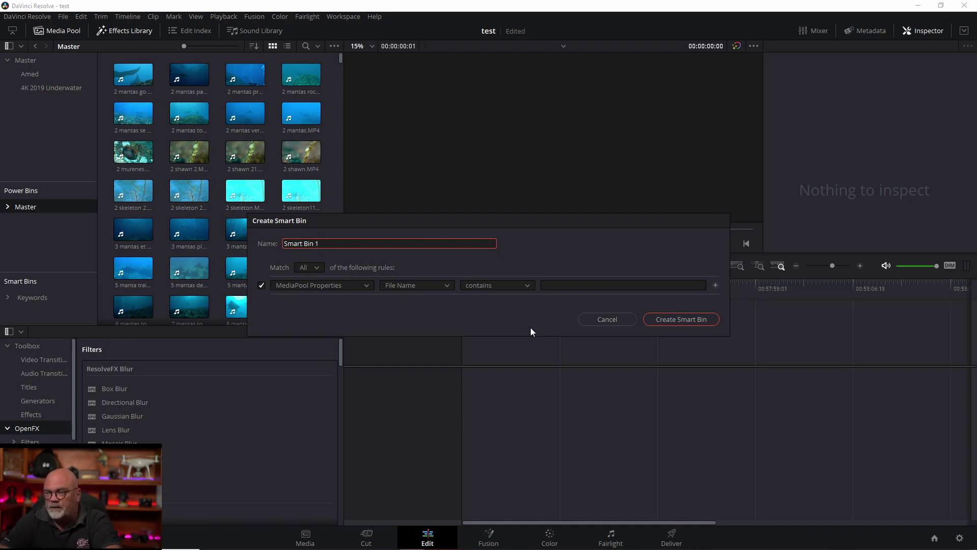
{"action": "left_click", "coordinate": [583, 284]}
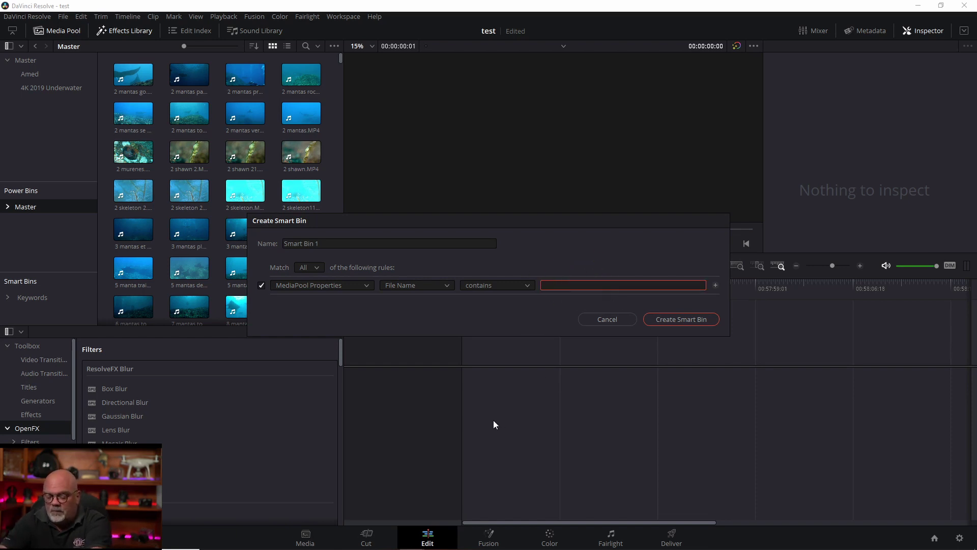
{"action": "type", "text": "manta"}
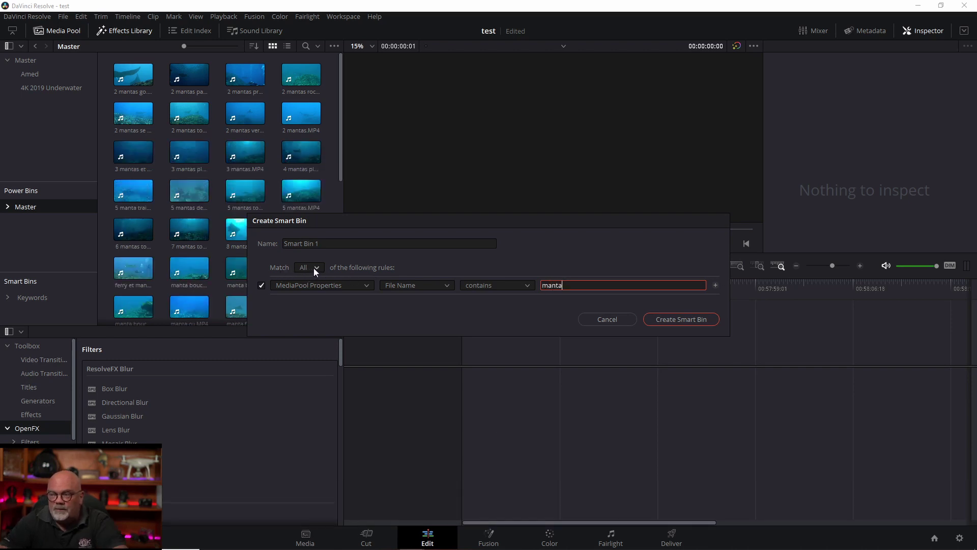
{"action": "left_click", "coordinate": [314, 267]}
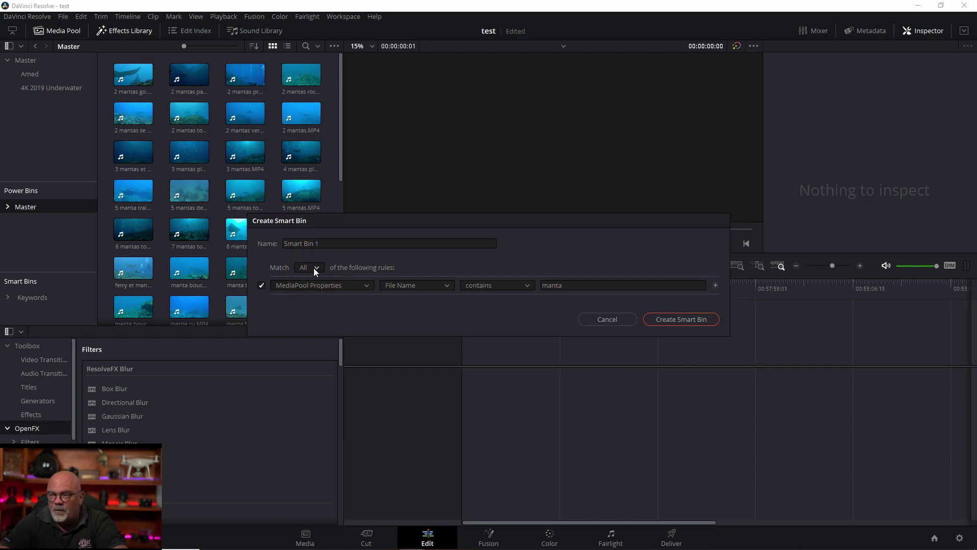
{"action": "left_click", "coordinate": [517, 285]}
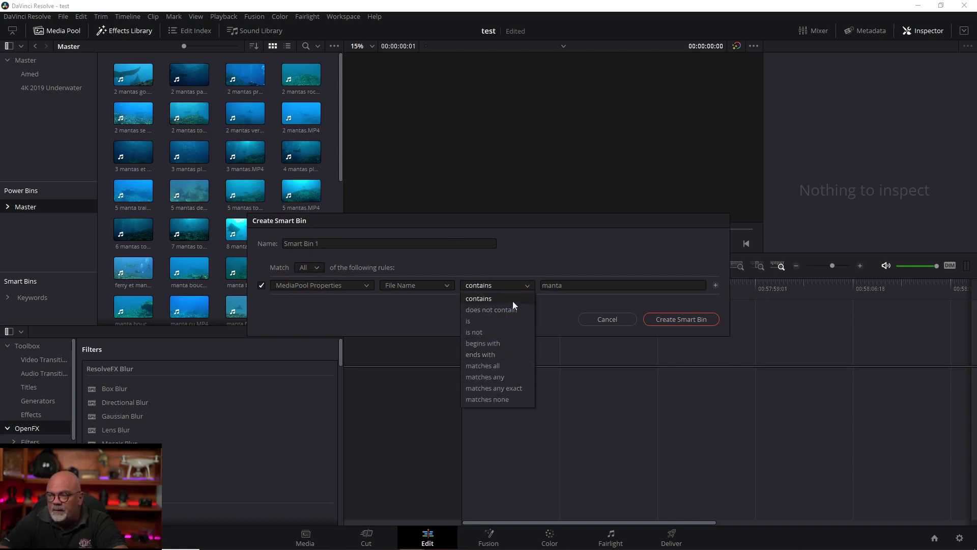
{"action": "left_click", "coordinate": [525, 285]}
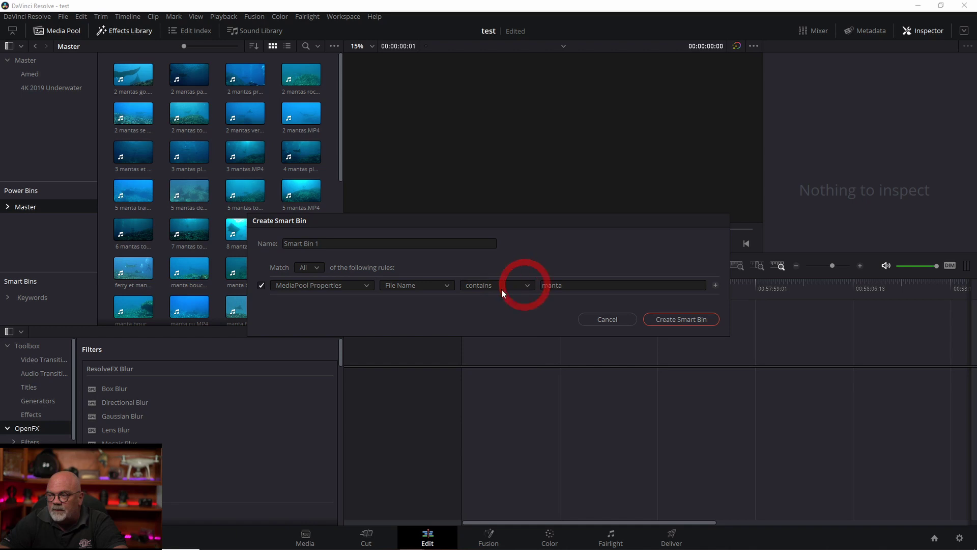
{"action": "left_click", "coordinate": [430, 284]}
{"action": "left_click", "coordinate": [430, 284]}
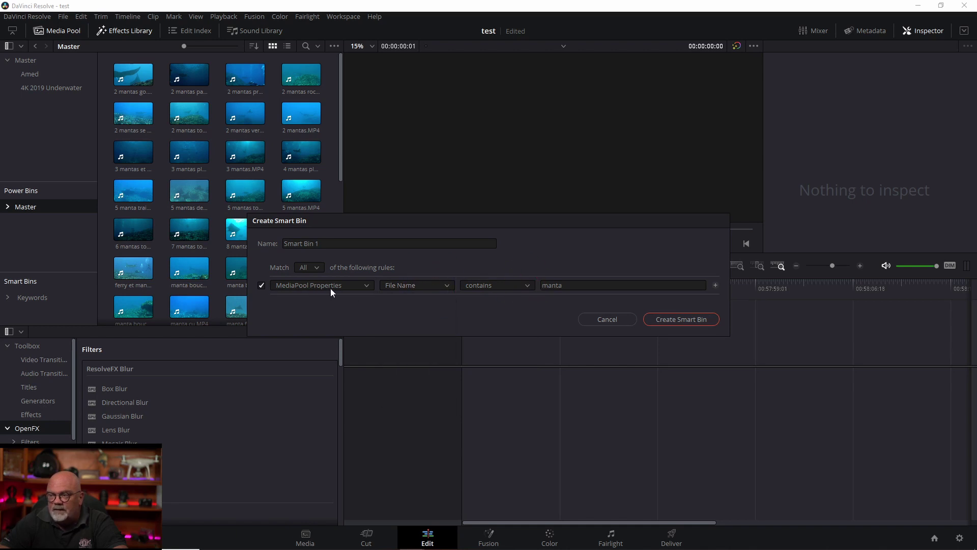
{"action": "left_click", "coordinate": [674, 320]}
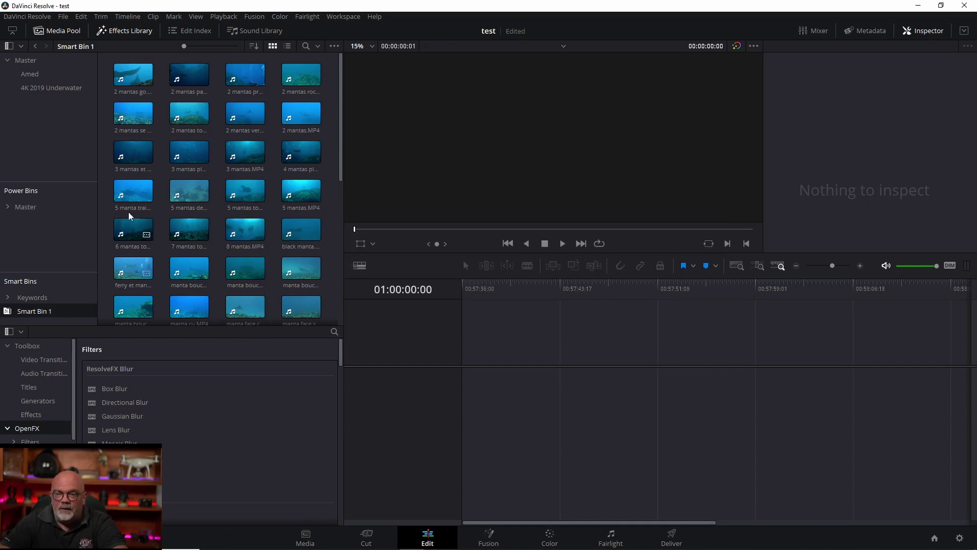
- Rename the new smart bin as "manta" and look through the clips it collects
{"action": "scroll", "coordinate": [195, 213], "scroll_direction": "down", "scroll_amount": 2}
{"action": "scroll", "coordinate": [195, 212], "scroll_direction": "up", "scroll_amount": 2}
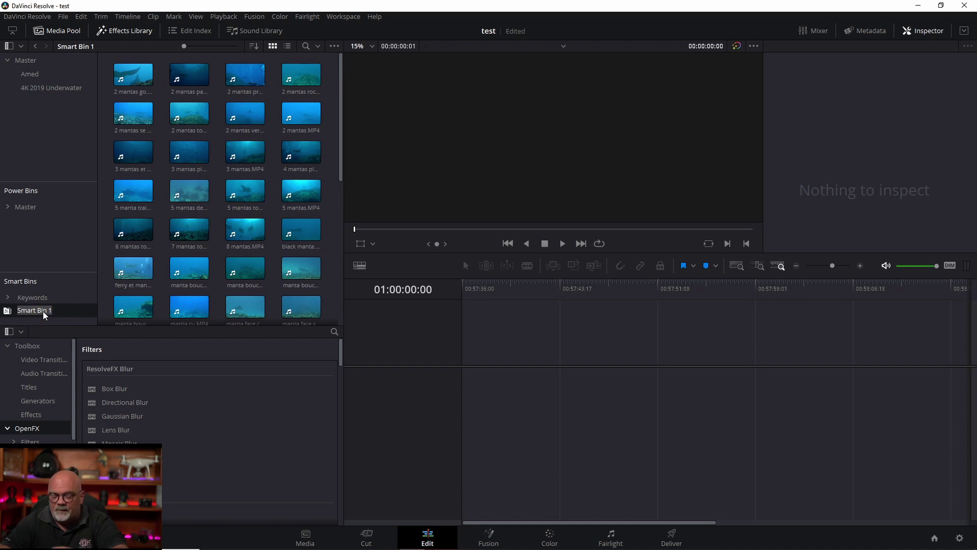
{"action": "key", "text": "BackSpace"}
{"action": "type", "text": "manta"}
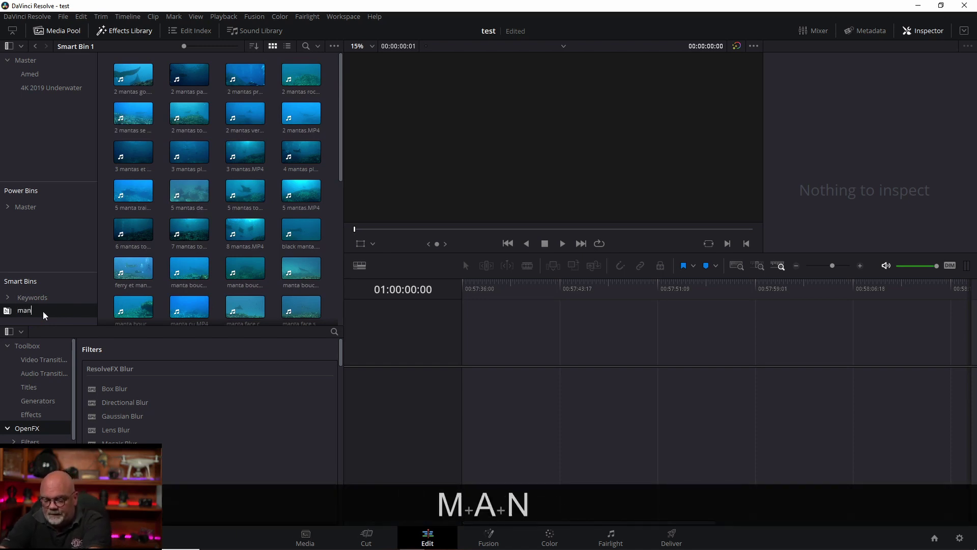
{"action": "key", "text": "Return"}
{"action": "left_click", "coordinate": [21, 314]}
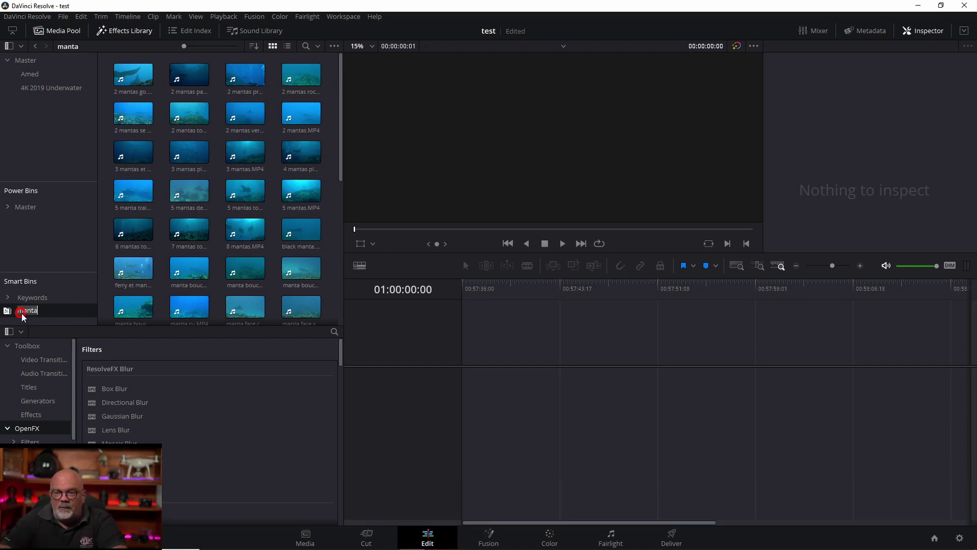
{"action": "scroll", "coordinate": [226, 227], "scroll_direction": "down", "scroll_amount": 5}
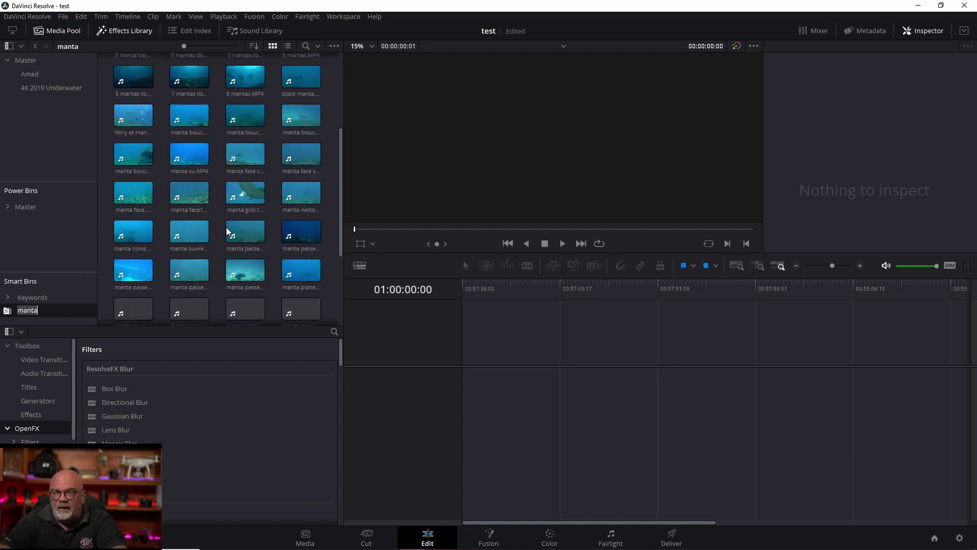
{"action": "scroll", "coordinate": [234, 206], "scroll_direction": "up", "scroll_amount": 5}
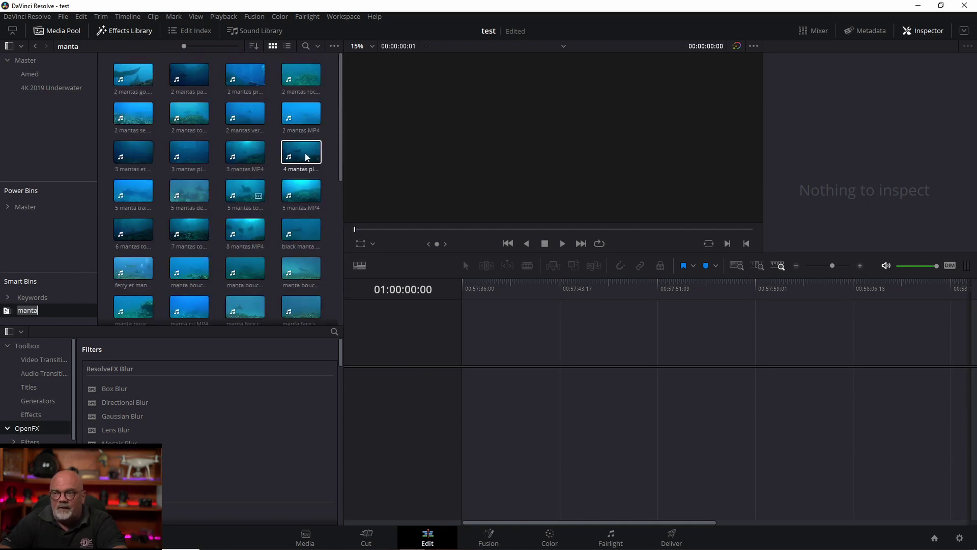
{"action": "left_click", "coordinate": [65, 284]}
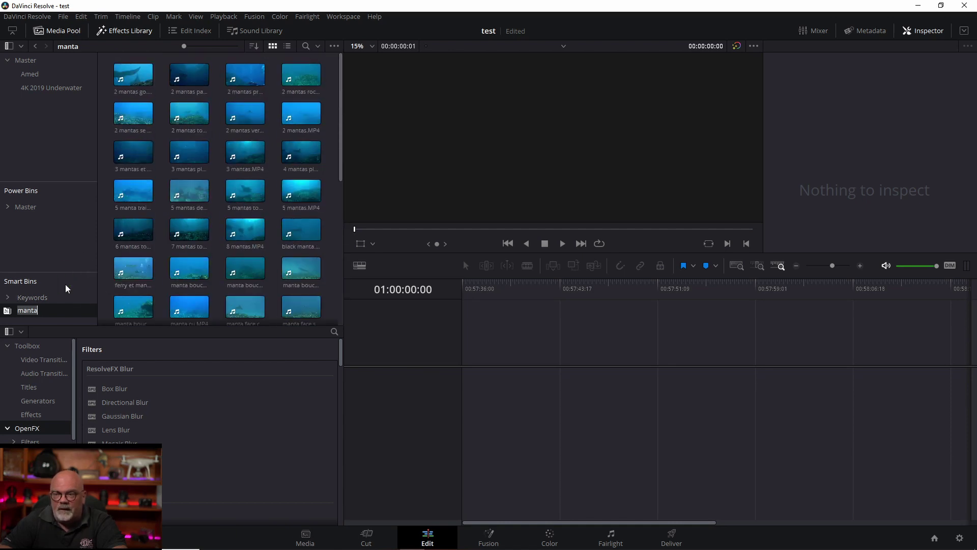
- Create a second smart bin named "harlequin" that collects clips whose file name contains "harlequin"
{"action": "right_click", "coordinate": [77, 322]}
{"action": "left_click", "coordinate": [90, 340]}
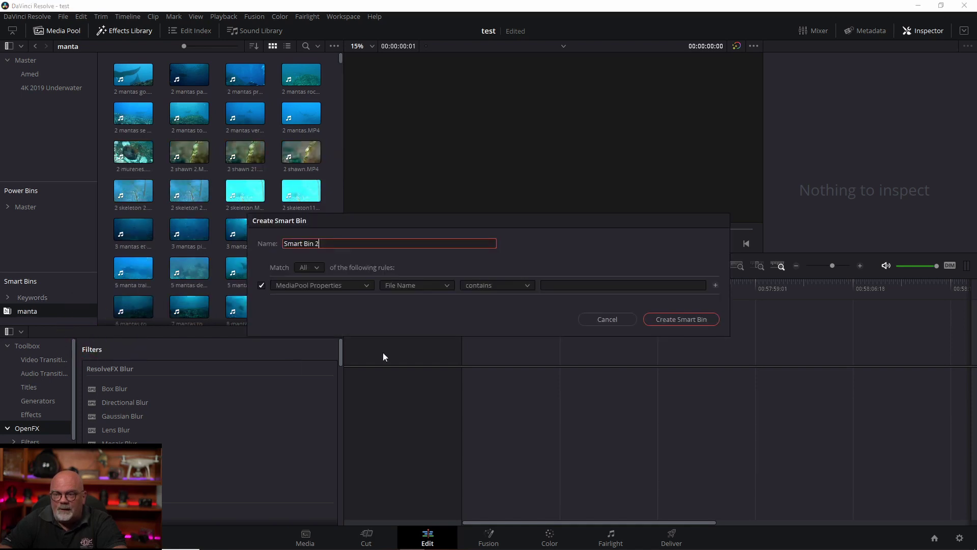
{"action": "triple_click", "coordinate": [324, 245]}
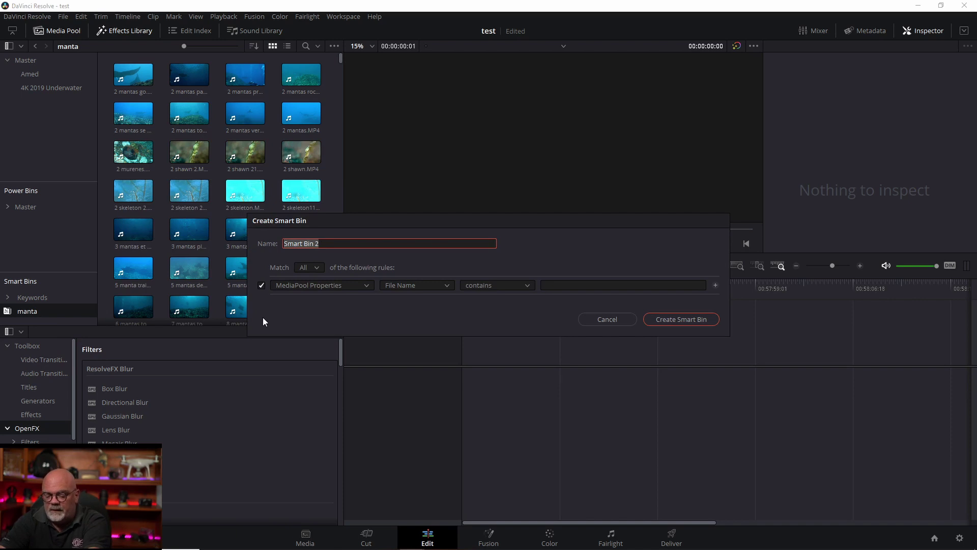
{"action": "type", "text": "harlequin"}
{"action": "key", "text": "Tab"}
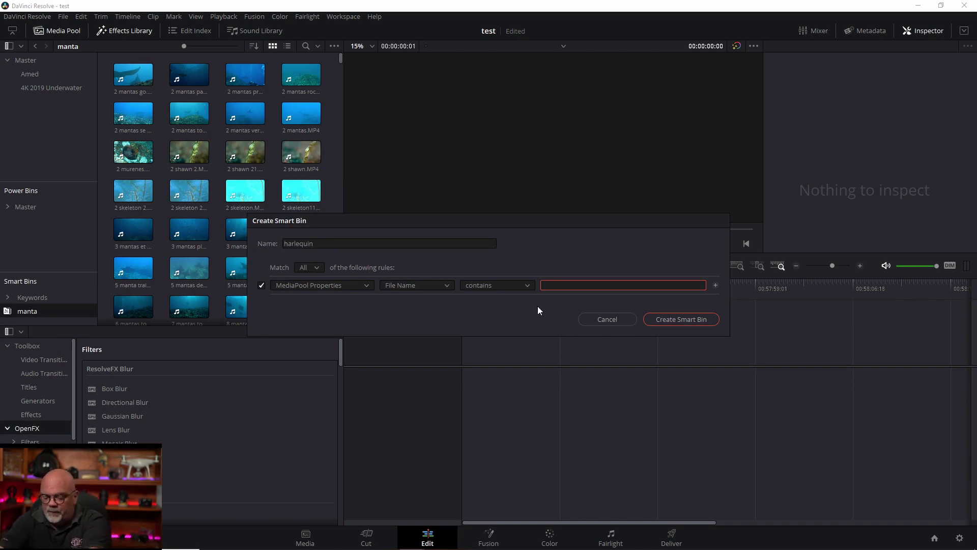
{"action": "type", "text": "harlequin"}
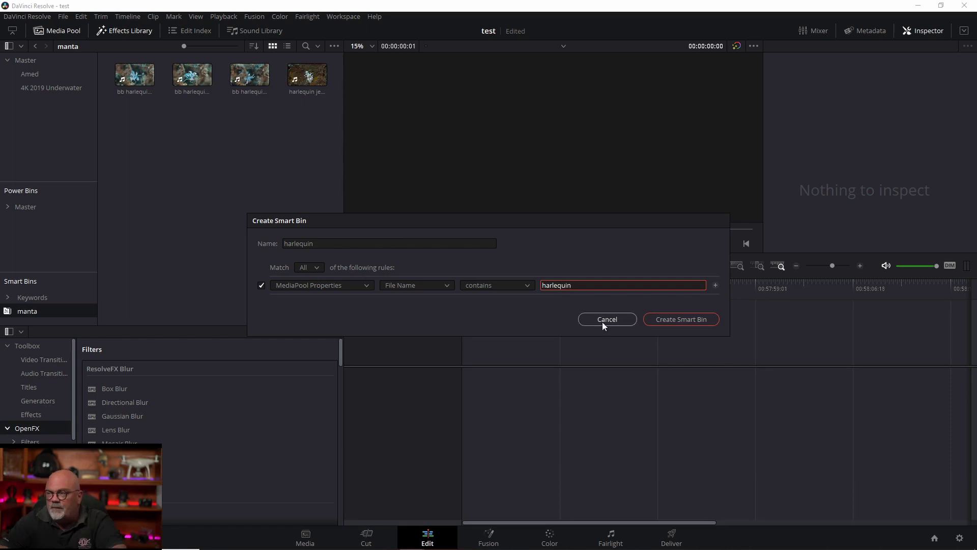
{"action": "key", "text": "Return"}
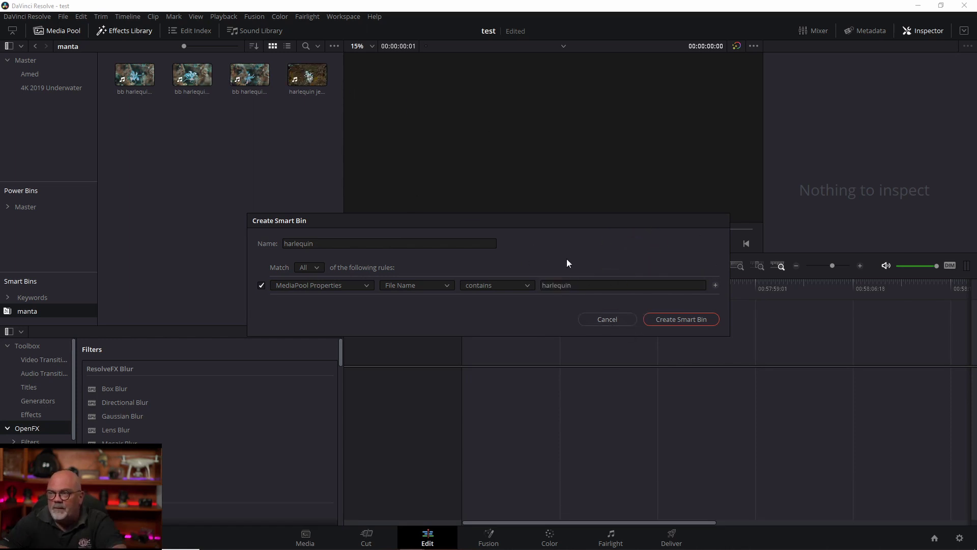
{"action": "key", "text": "Return"}
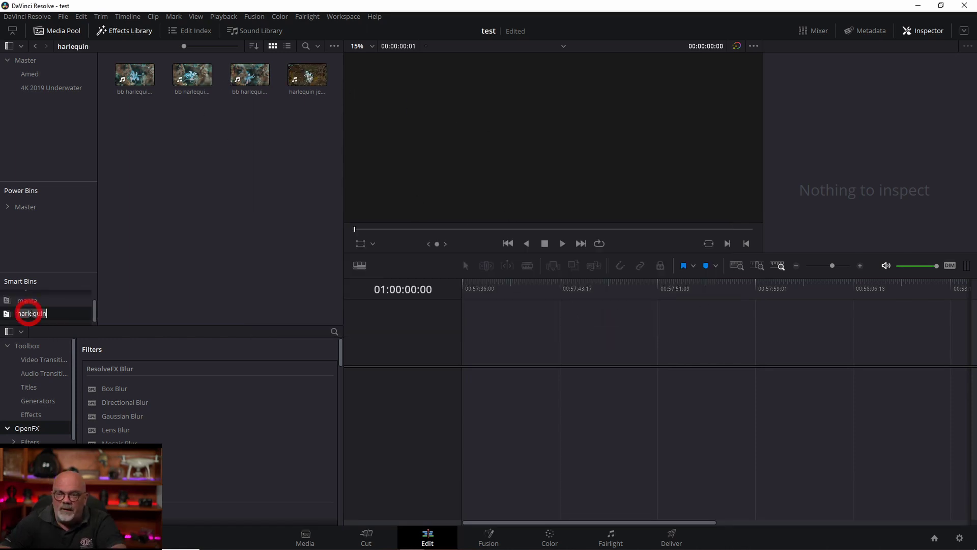
- Rename the harlequin smart bin as "harlequin and shrimps" and add a rule for file names containing "shrimp"
{"action": "double_click", "coordinate": [28, 313]}
{"action": "left_click", "coordinate": [338, 235]}
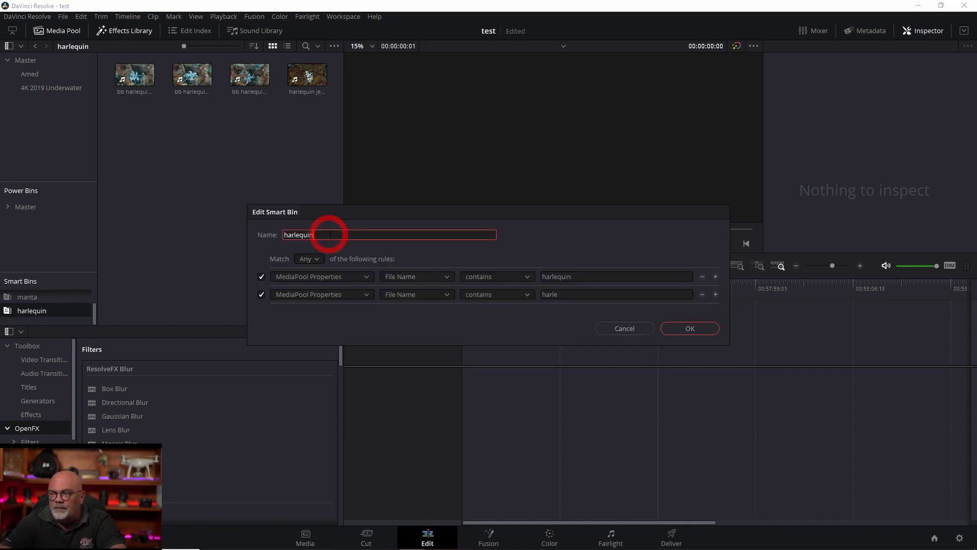
{"action": "type", "text": "and shrimps"}
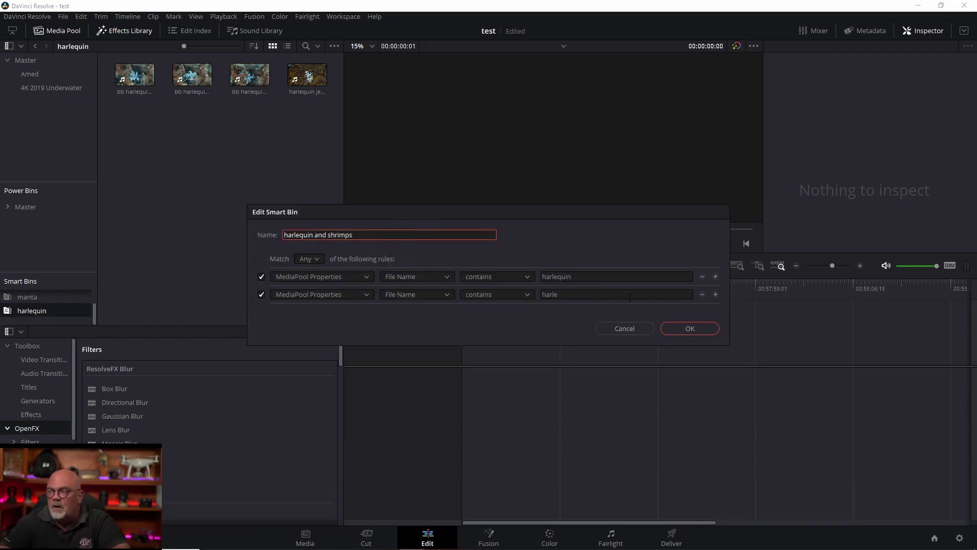
{"action": "left_click", "coordinate": [715, 295]}
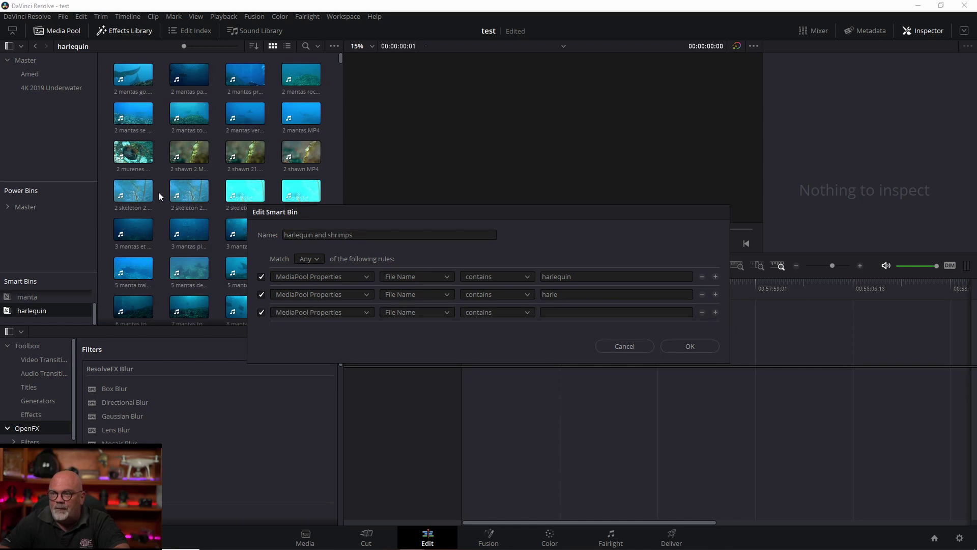
{"action": "left_click", "coordinate": [544, 312]}
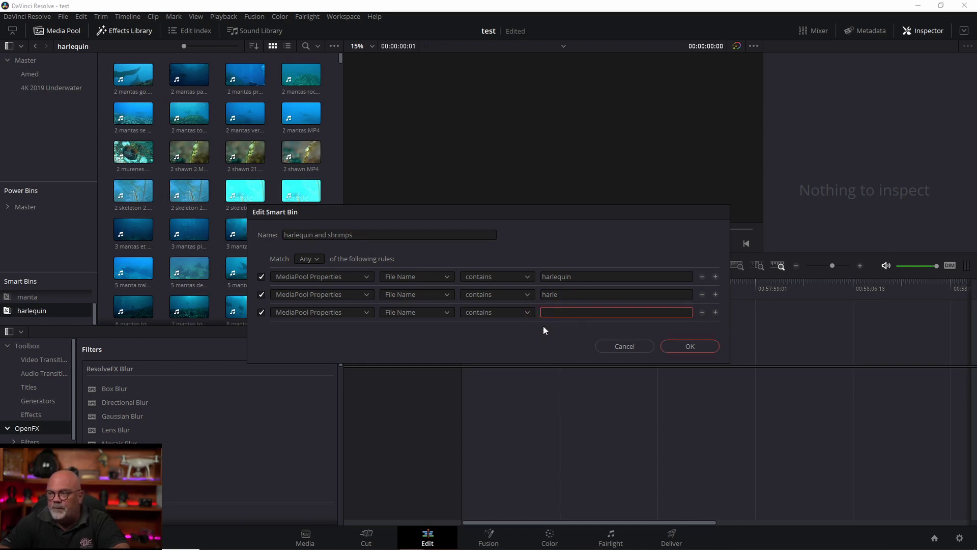
{"action": "type", "text": "shrimp"}
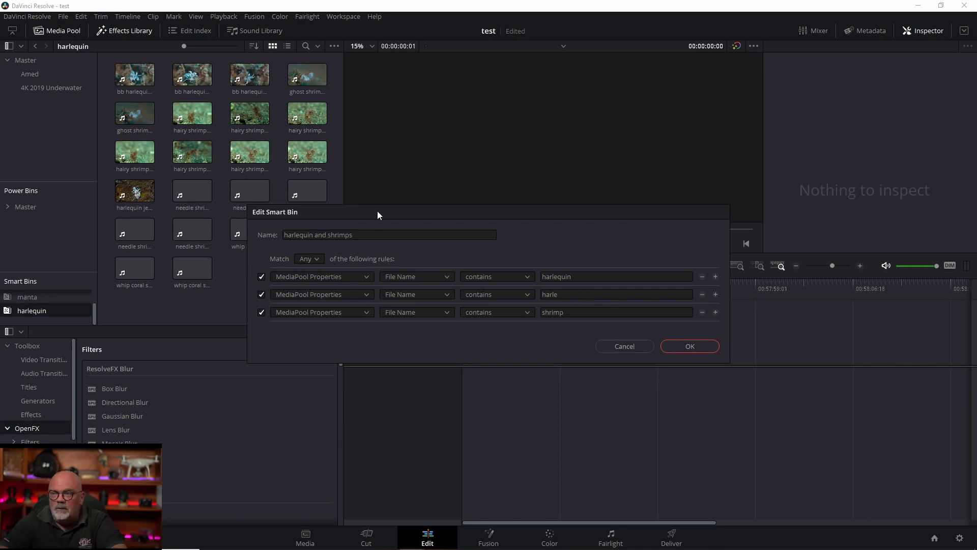
{"action": "left_click_drag", "start_coordinate": [377, 210], "coordinate": [511, 200]}
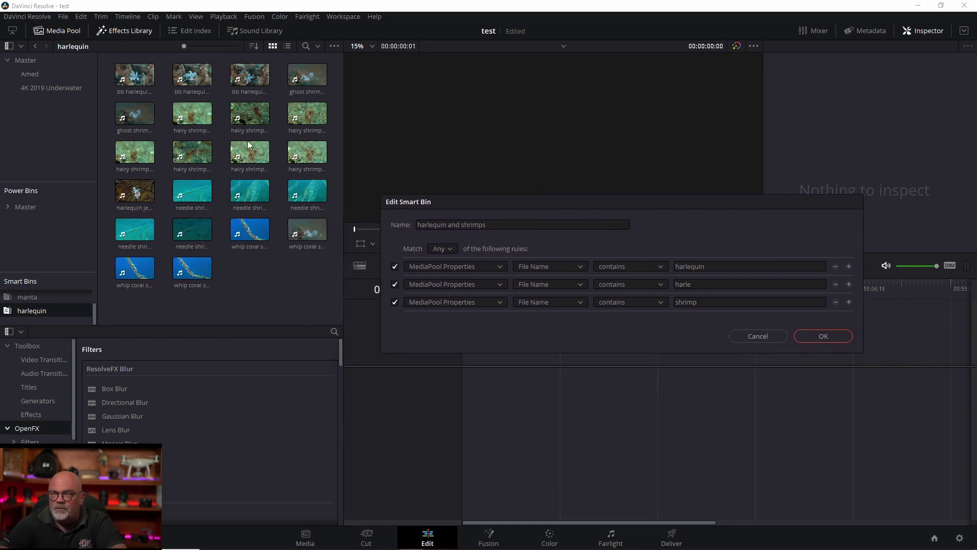
{"action": "key", "text": "Return"}
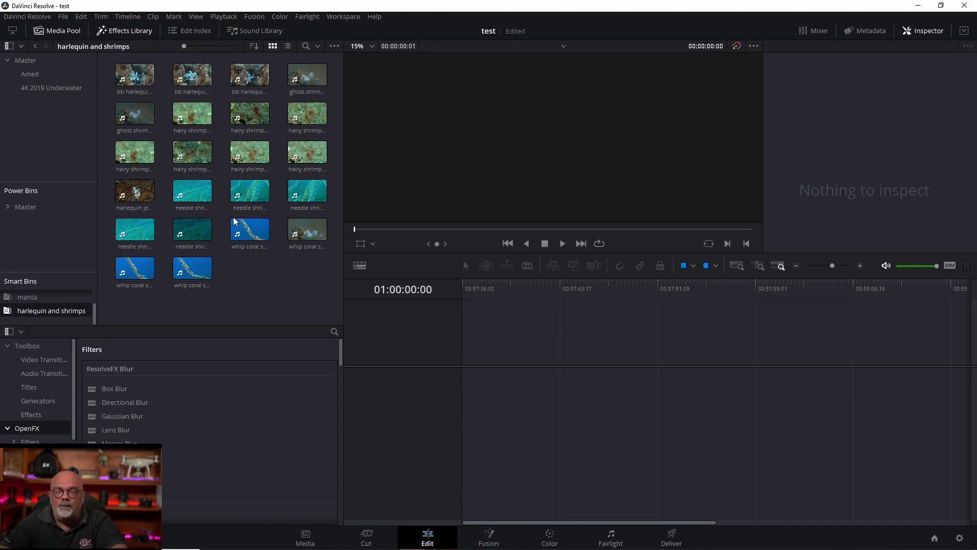
{"action": "left_click", "coordinate": [204, 196]}
{"action": "left_click", "coordinate": [163, 179]}
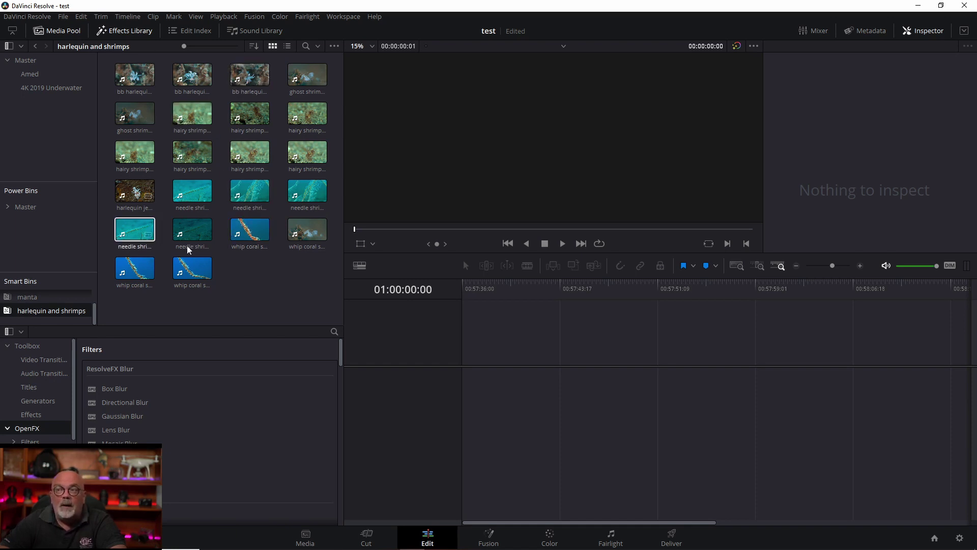
{"action": "left_click", "coordinate": [200, 206]}
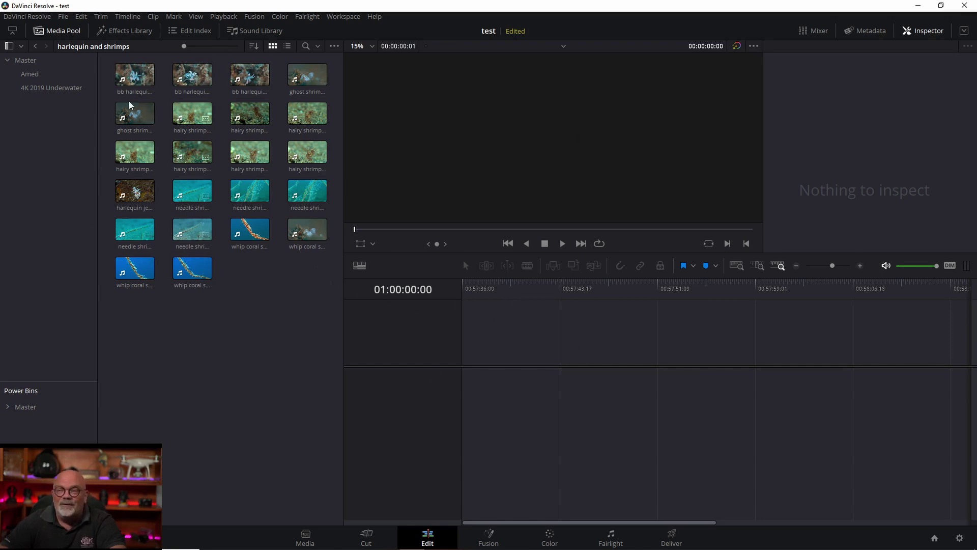
{"action": "left_click", "coordinate": [174, 166]}
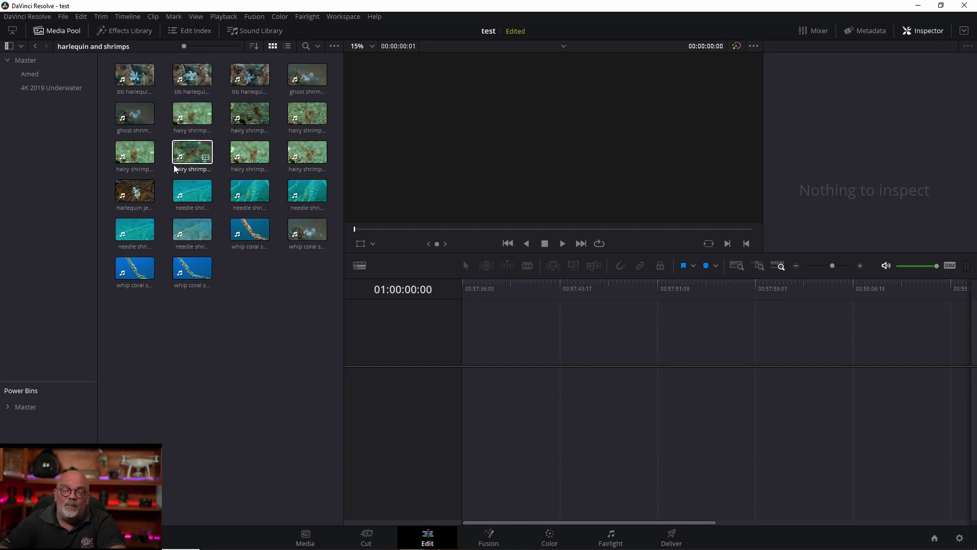